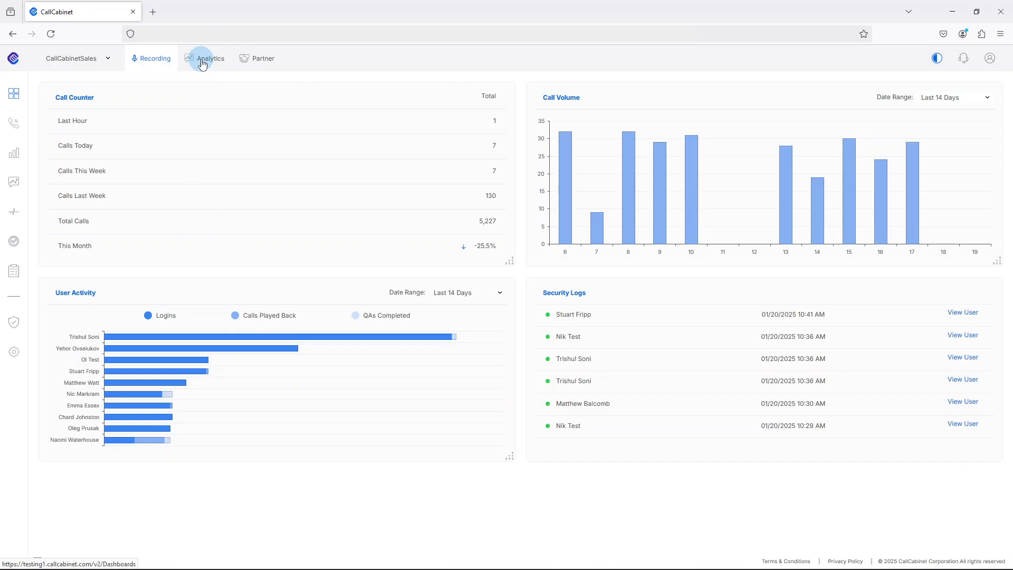
# Open the Analytics section and bring up the dashboard templates in dashboard management.
pyautogui.click(203, 61)
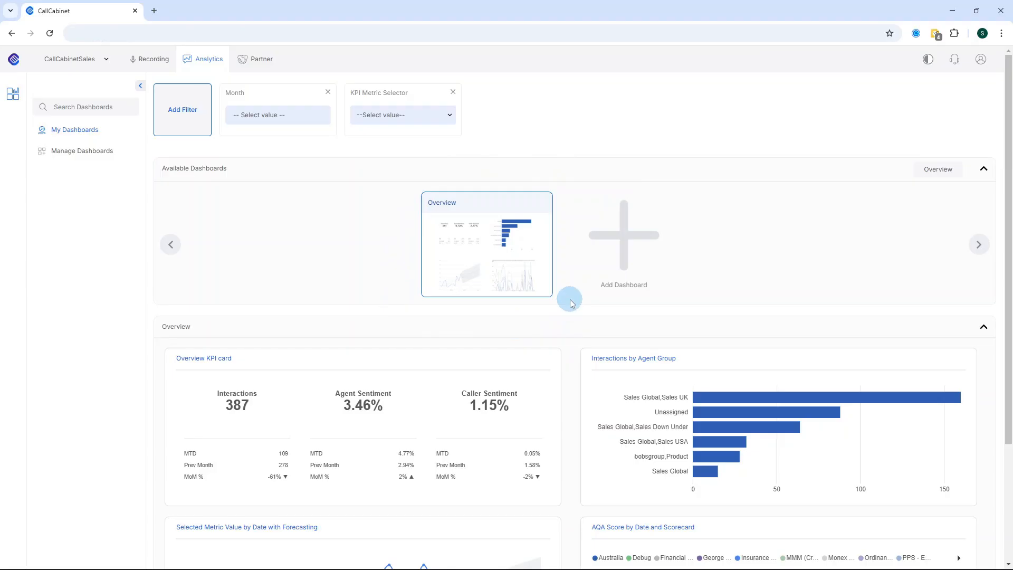
pyautogui.scroll(-2, 571, 303)
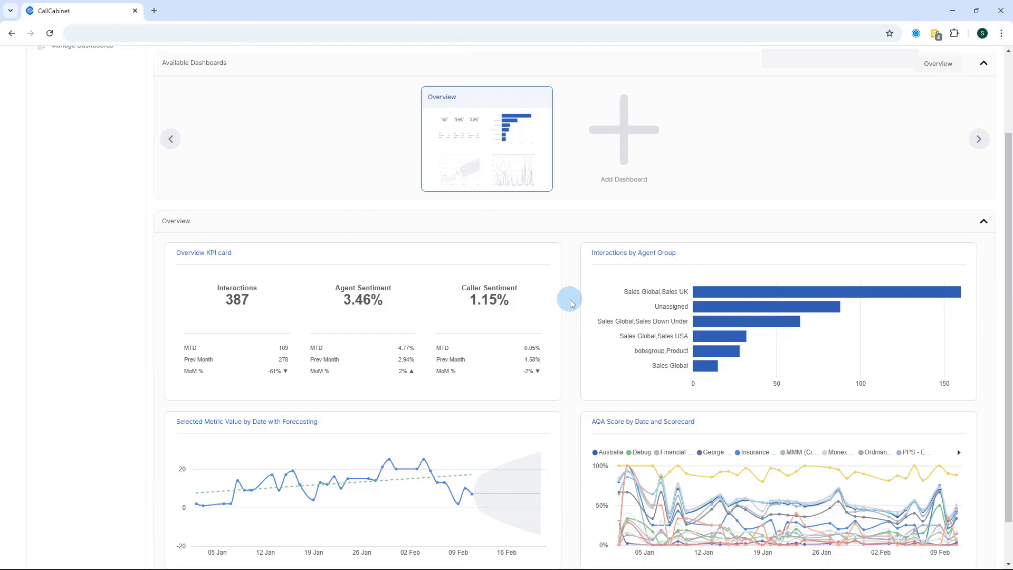
pyautogui.scroll(2, 572, 303)
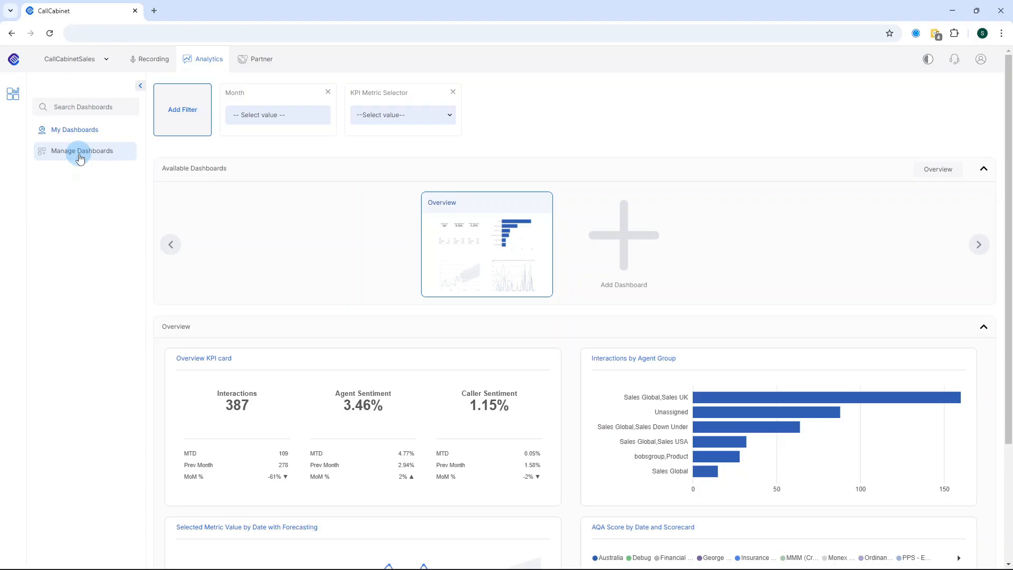
pyautogui.click(81, 158)
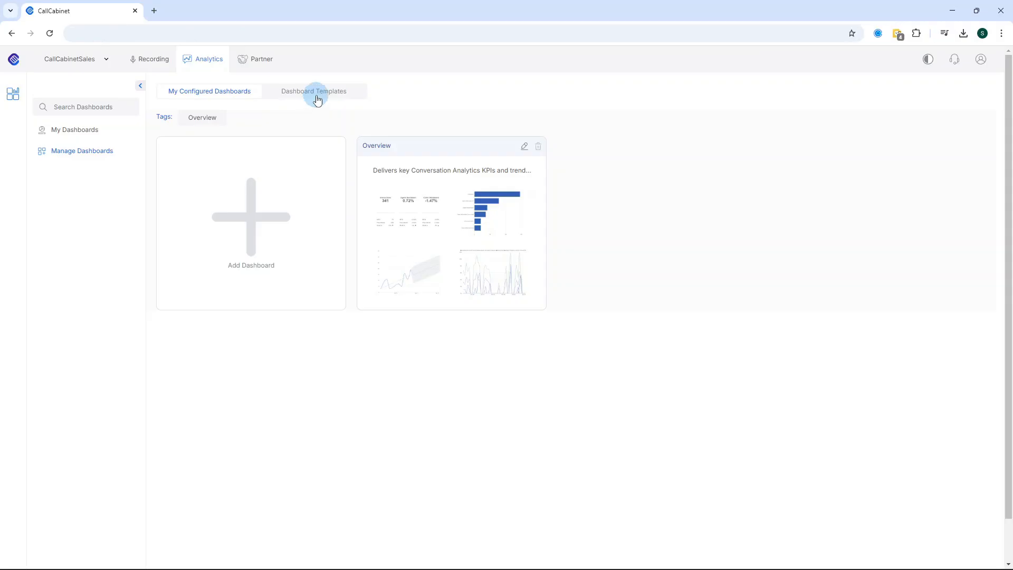
pyautogui.click(318, 98)
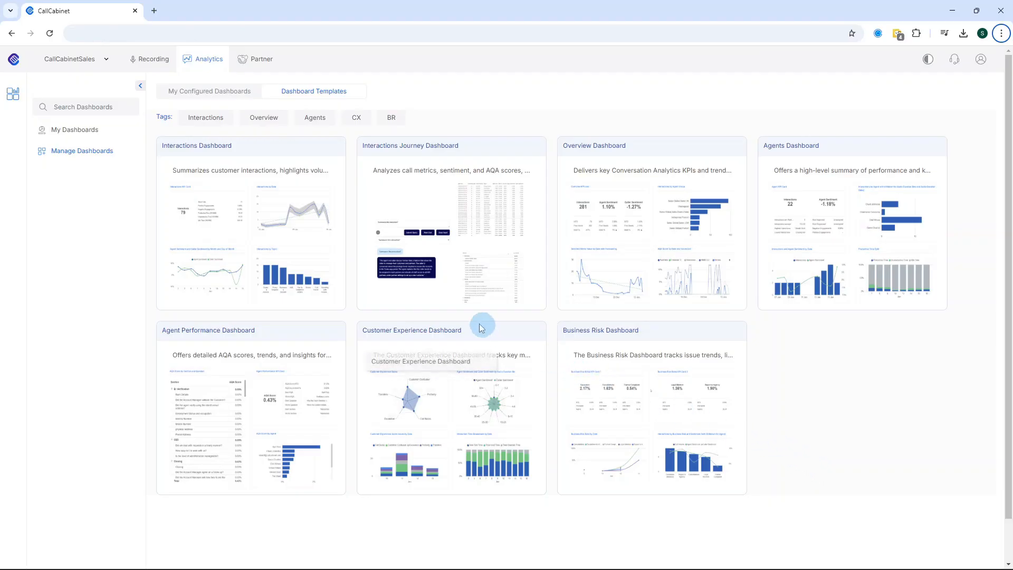
# Filter the dashboard templates by the Interactions and BR tags, and clear both tag filters.
pyautogui.click(201, 117)
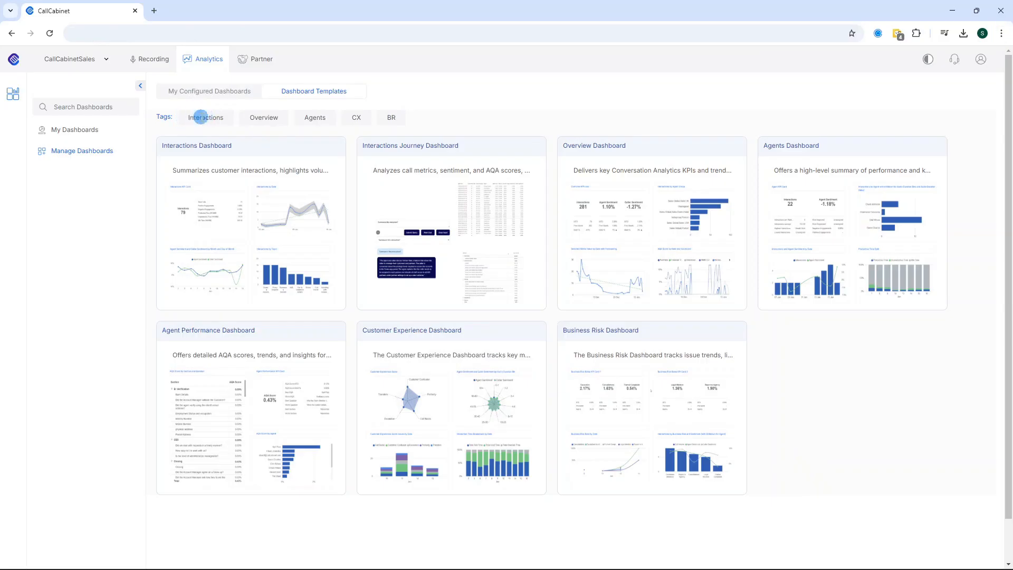
pyautogui.click(202, 117)
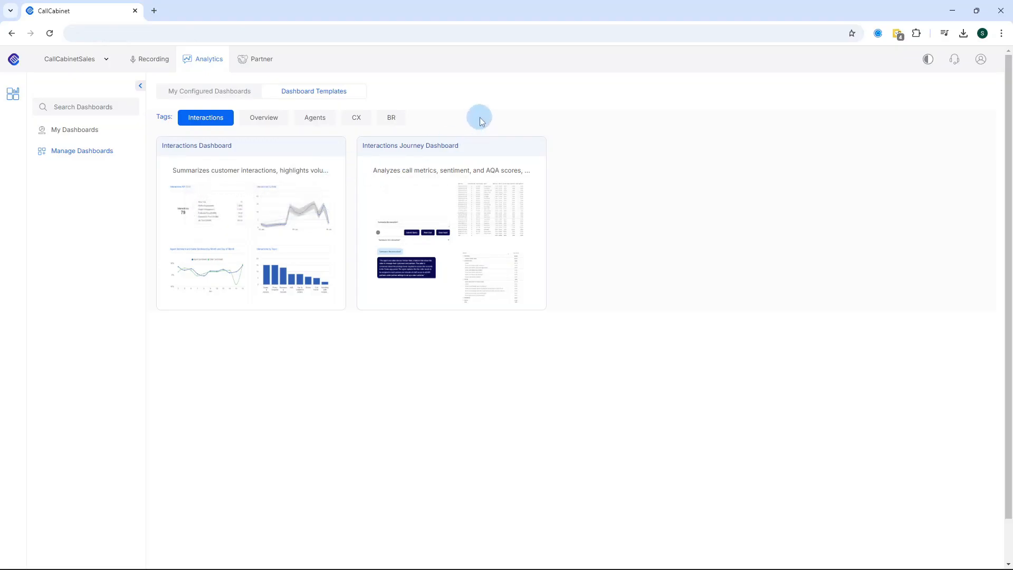
pyautogui.click(391, 117)
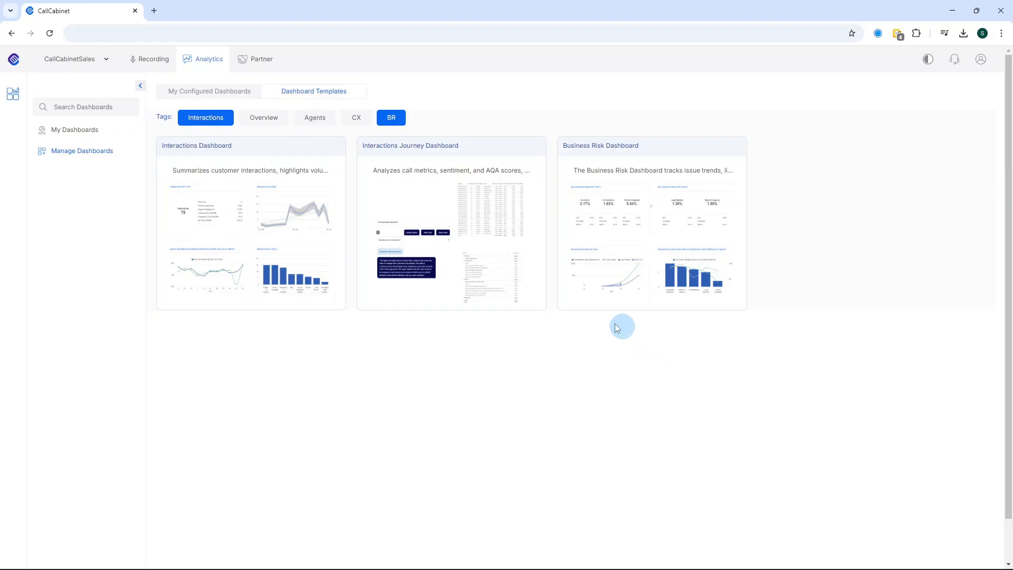
pyautogui.click(393, 117)
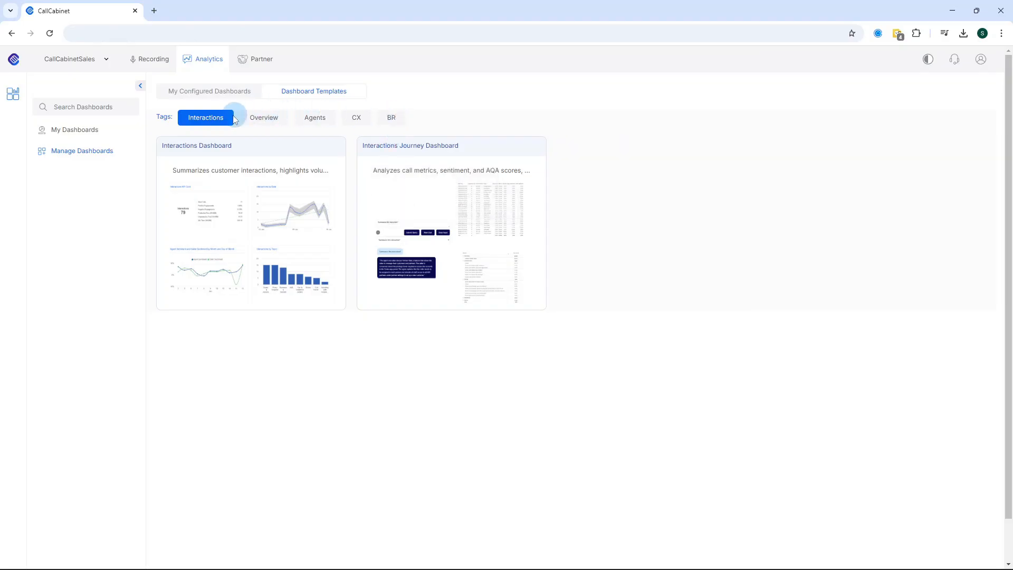
pyautogui.click(206, 116)
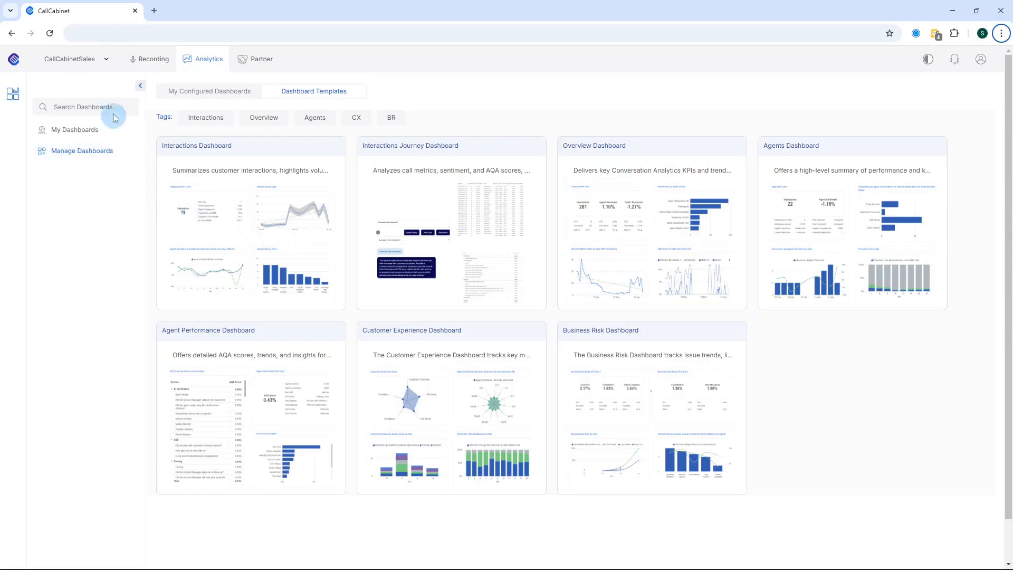
# Search the dashboard templates for "ex" and clear the search.
pyautogui.click(72, 107)
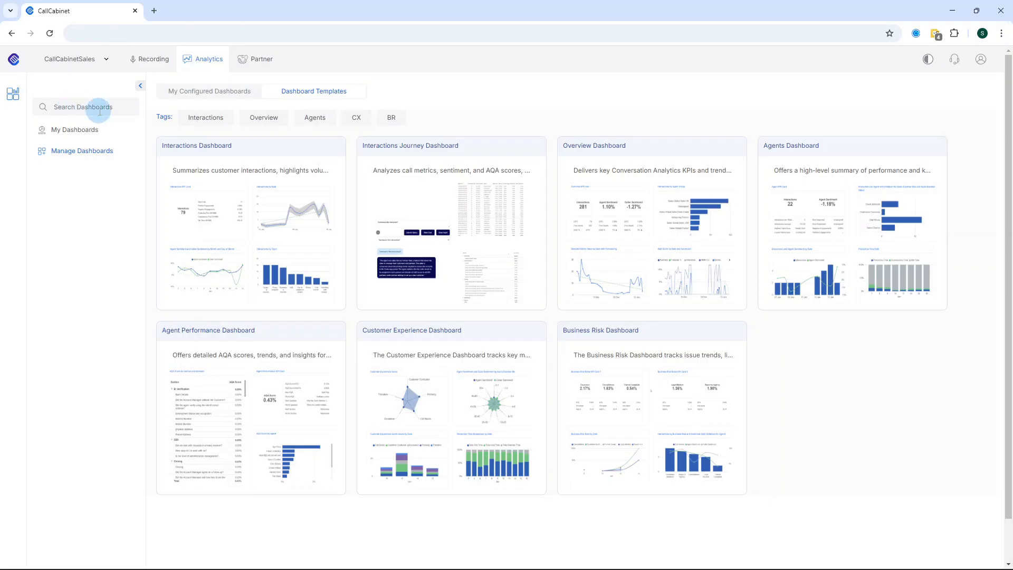
pyautogui.write('ex')
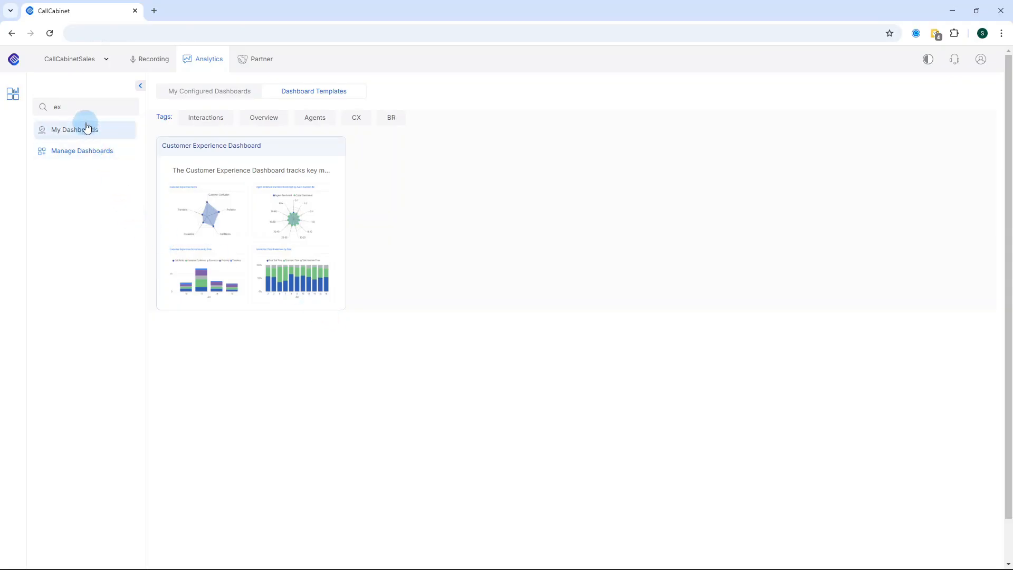
pyautogui.click(77, 105)
pyautogui.press('BackSpace')
pyautogui.press('BackSpace')
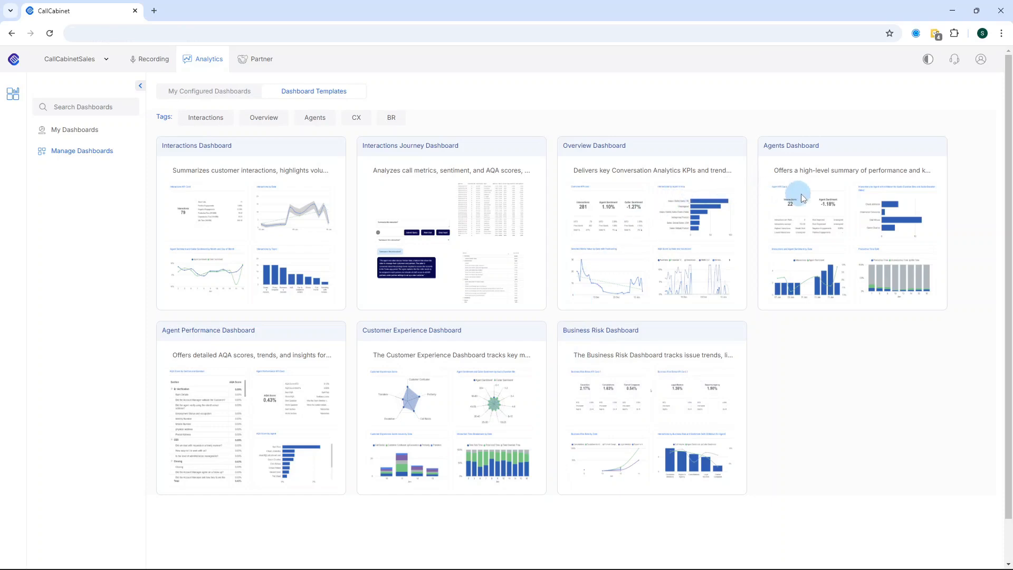
# Open the Agents Dashboard template in the editor and examine its default filters and visuals.
pyautogui.click(821, 149)
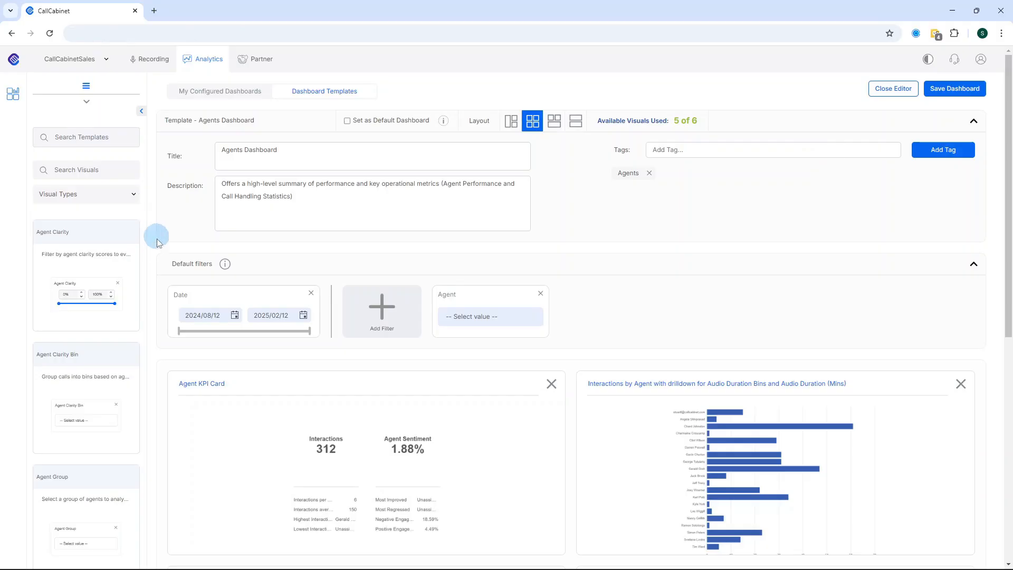
pyautogui.scroll(-1, 453, 291)
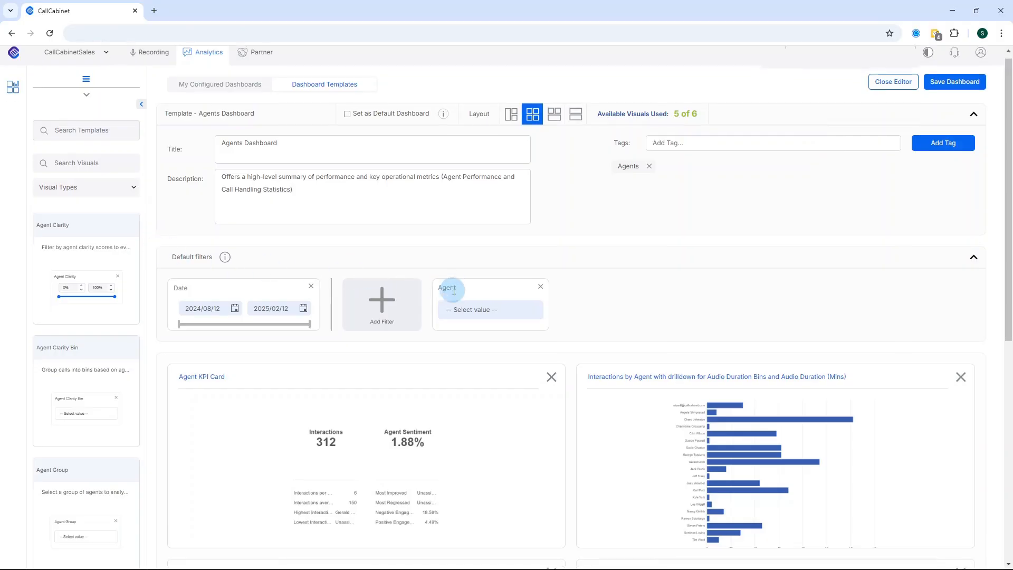
pyautogui.scroll(-2, 454, 291)
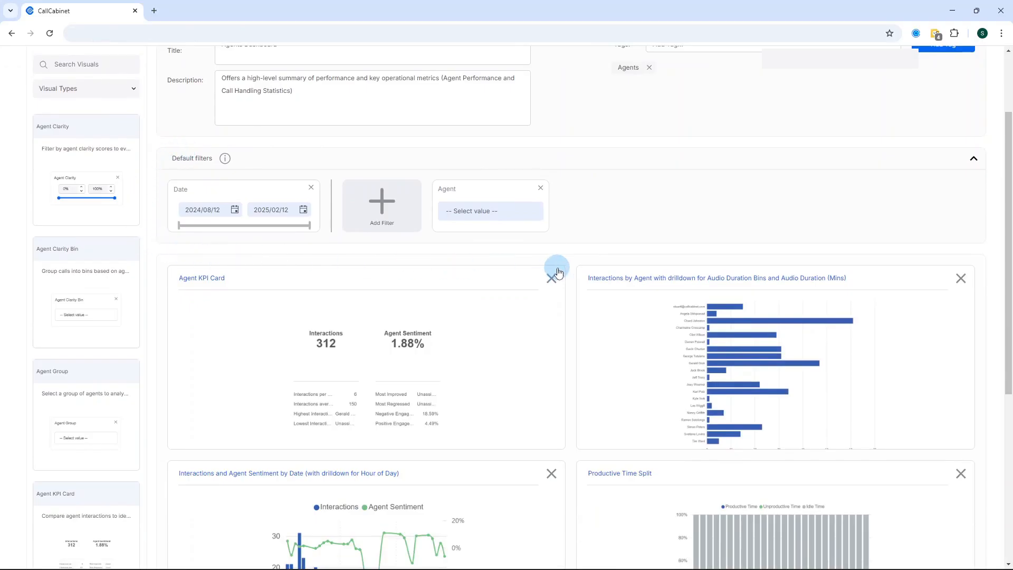
pyautogui.scroll(-2, 488, 275)
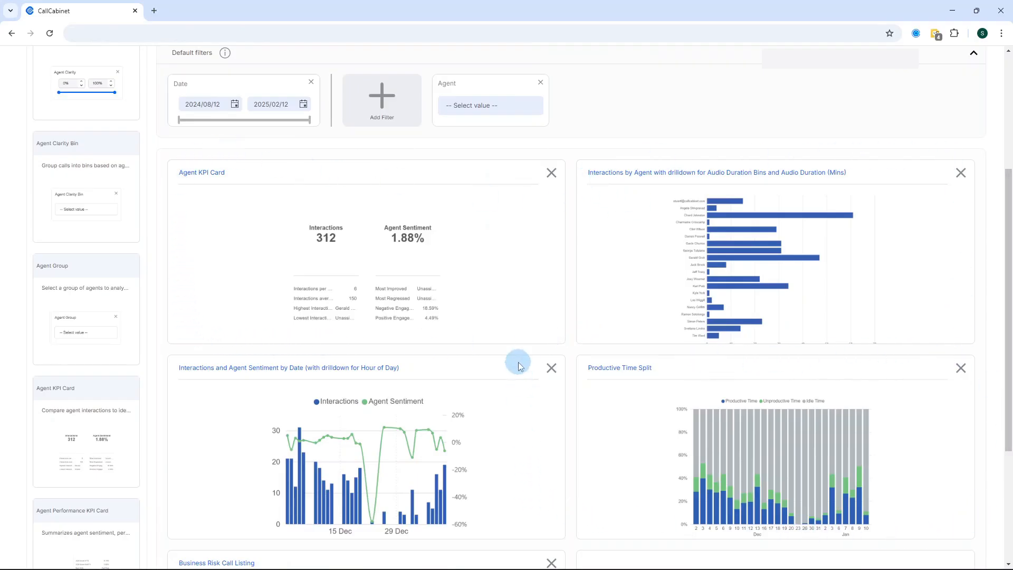
pyautogui.scroll(5, 520, 366)
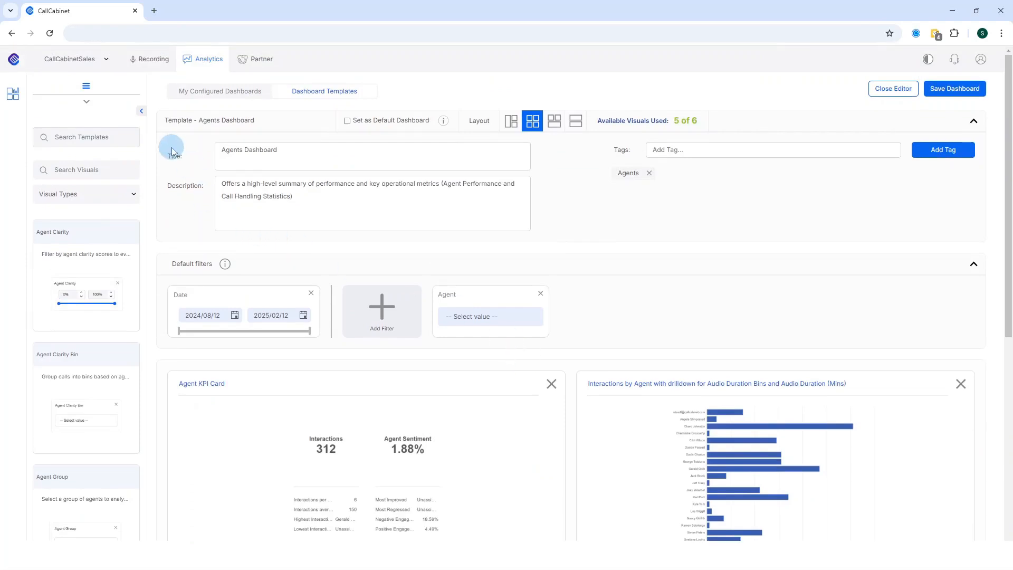
pyautogui.scroll(-3, 406, 279)
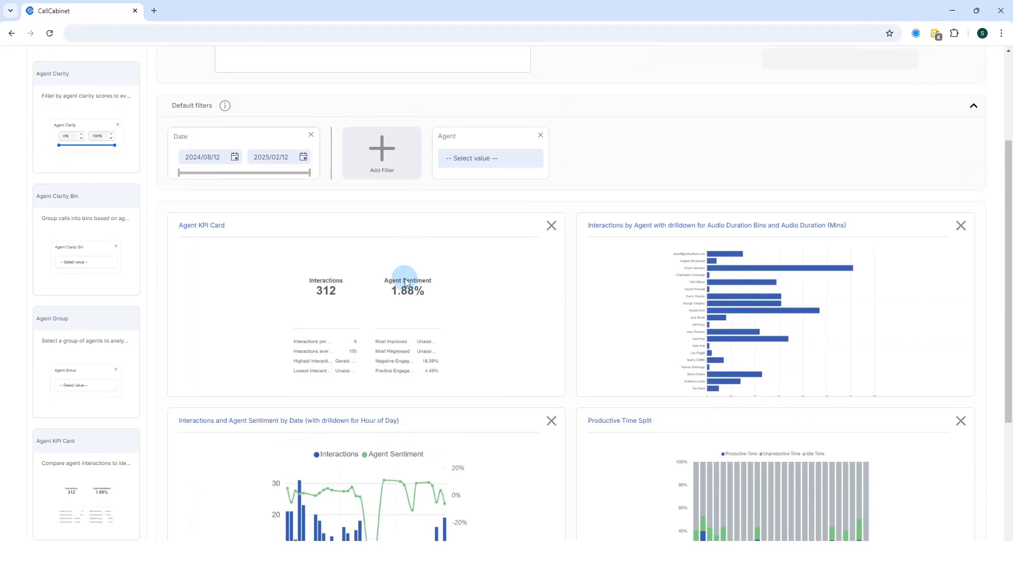
pyautogui.scroll(-3, 405, 280)
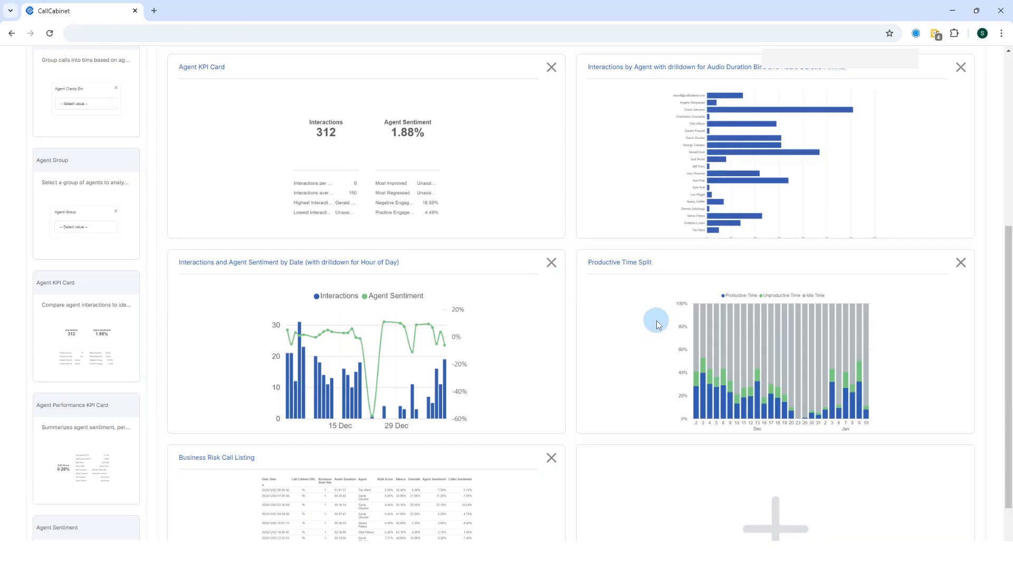
pyautogui.scroll(1, 659, 324)
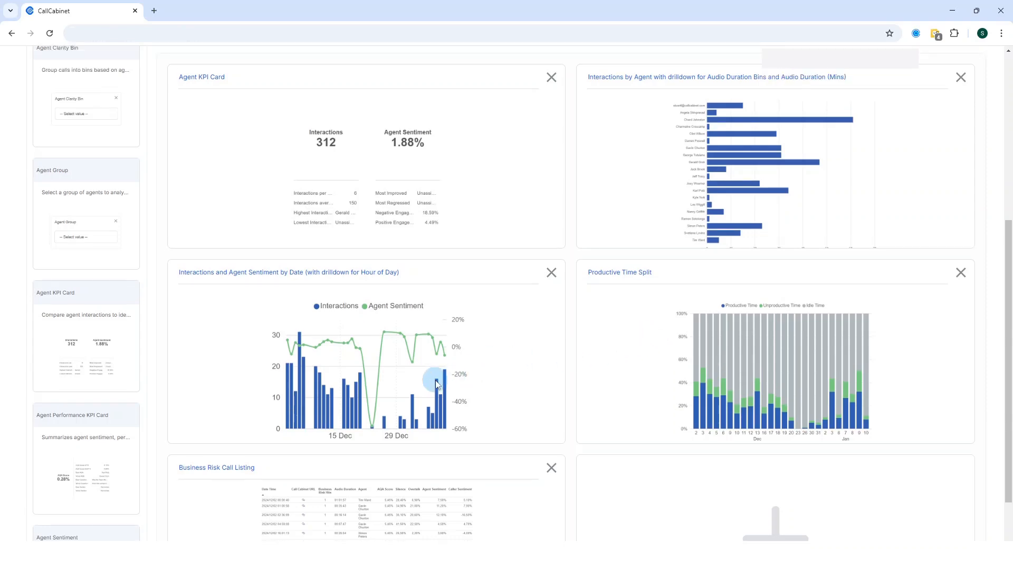
pyautogui.scroll(-2, 433, 383)
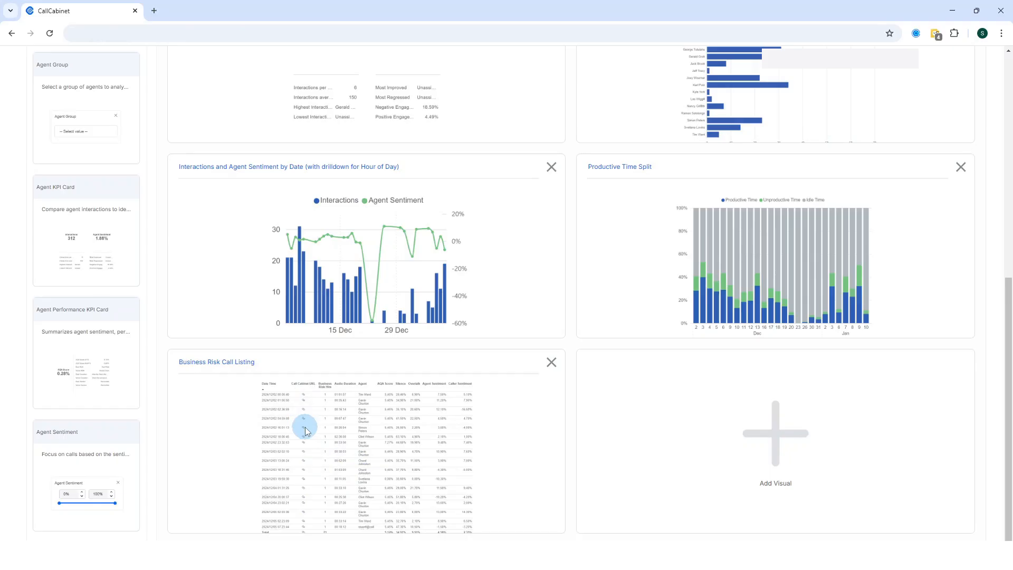
pyautogui.scroll(4, 305, 431)
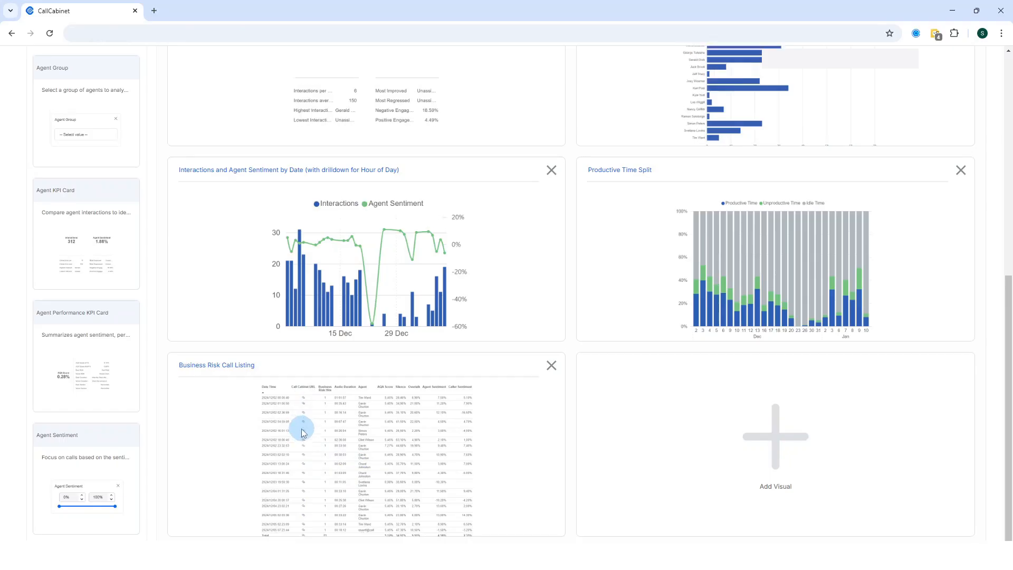
pyautogui.scroll(1, 302, 433)
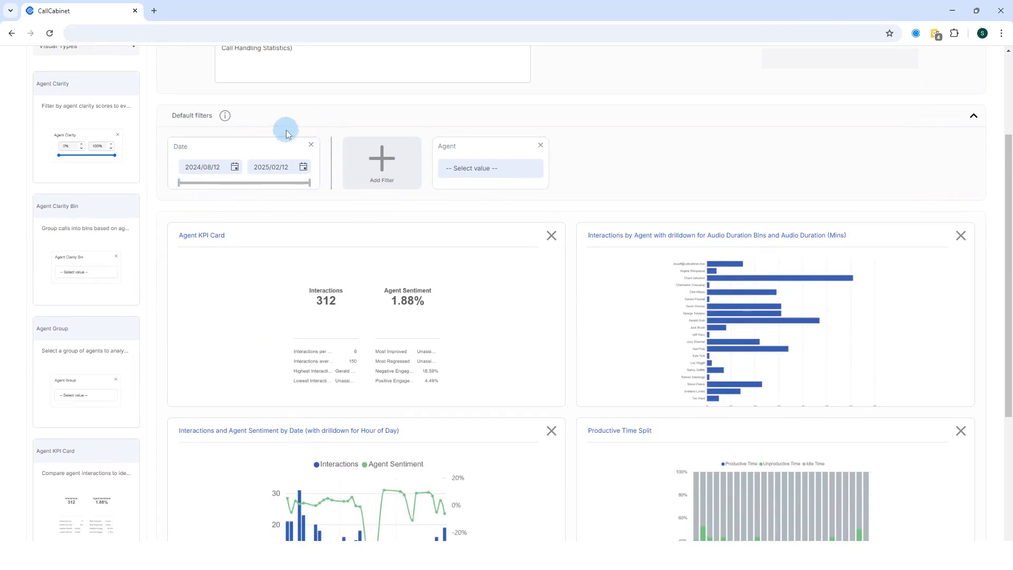
pyautogui.scroll(-5, 296, 309)
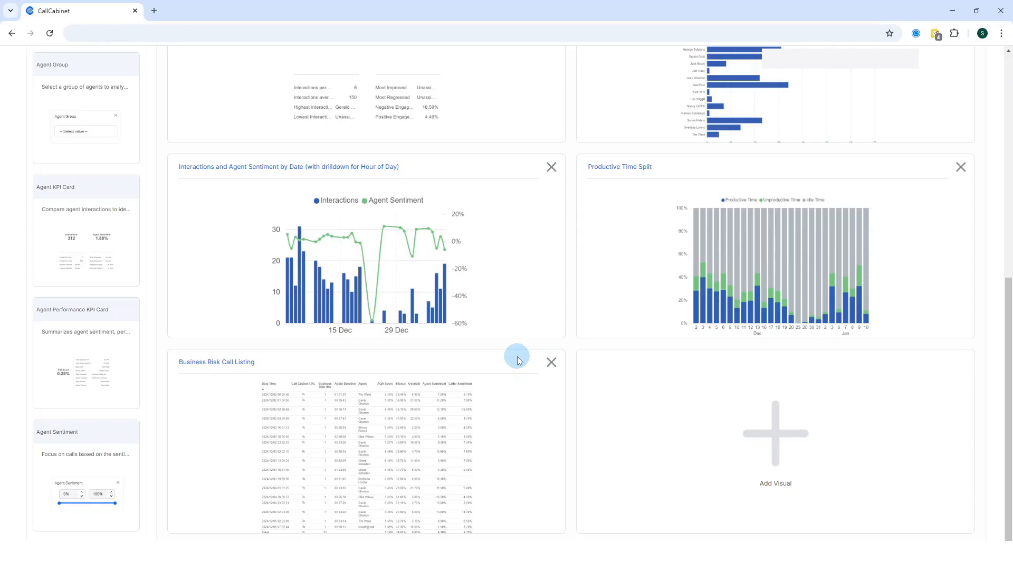
# Retitle the dashboard "My Agents" and save it.
pyautogui.scroll(8, 517, 360)
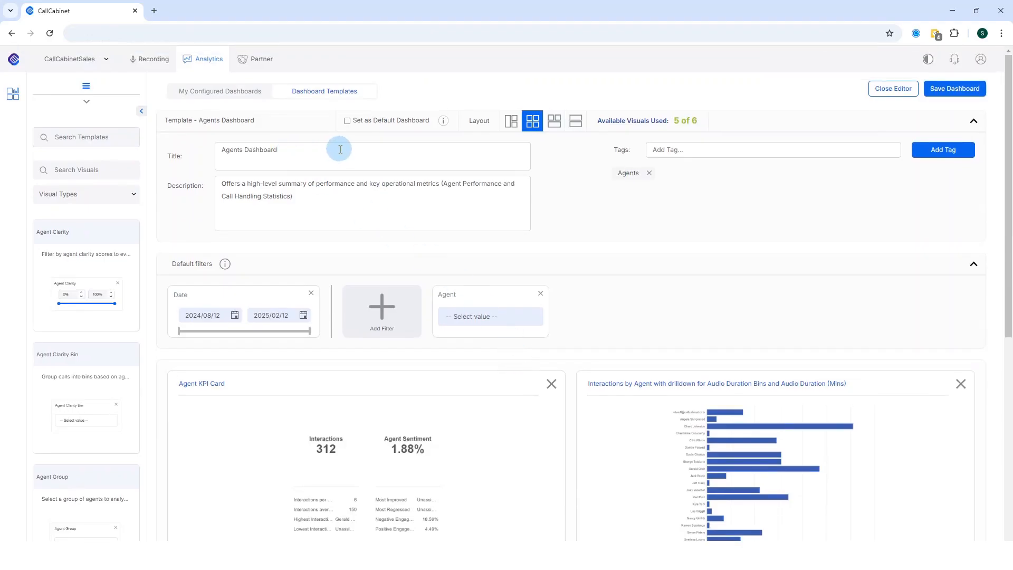
pyautogui.press('BackSpace')
pyautogui.press('BackSpace')
pyautogui.press('BackSpace')
pyautogui.press('BackSpace')
pyautogui.press('BackSpace')
pyautogui.press('BackSpace')
pyautogui.press('BackSpace')
pyautogui.press('BackSpace')
pyautogui.press('BackSpace')
pyautogui.write('My Agents')
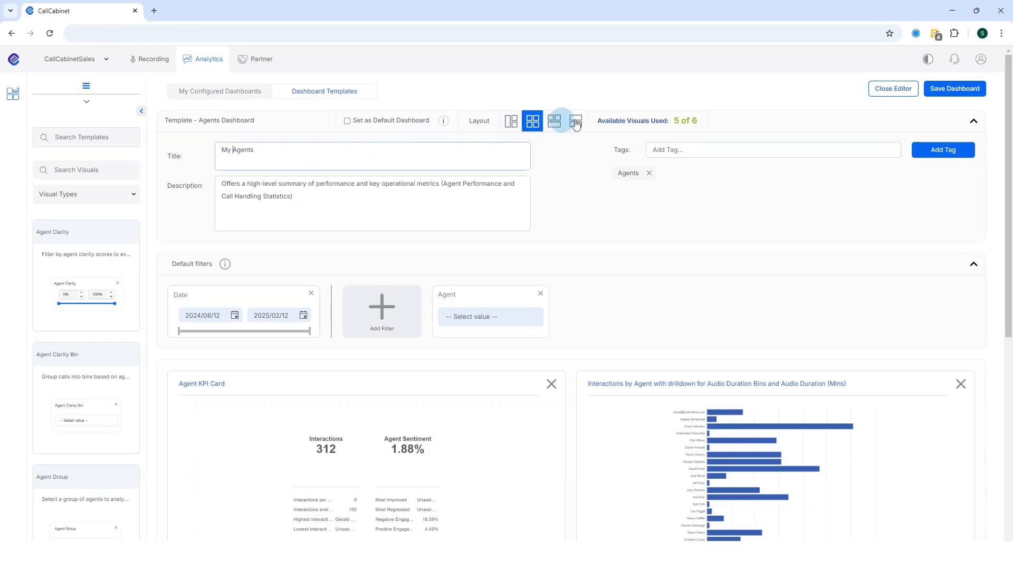
pyautogui.click(956, 93)
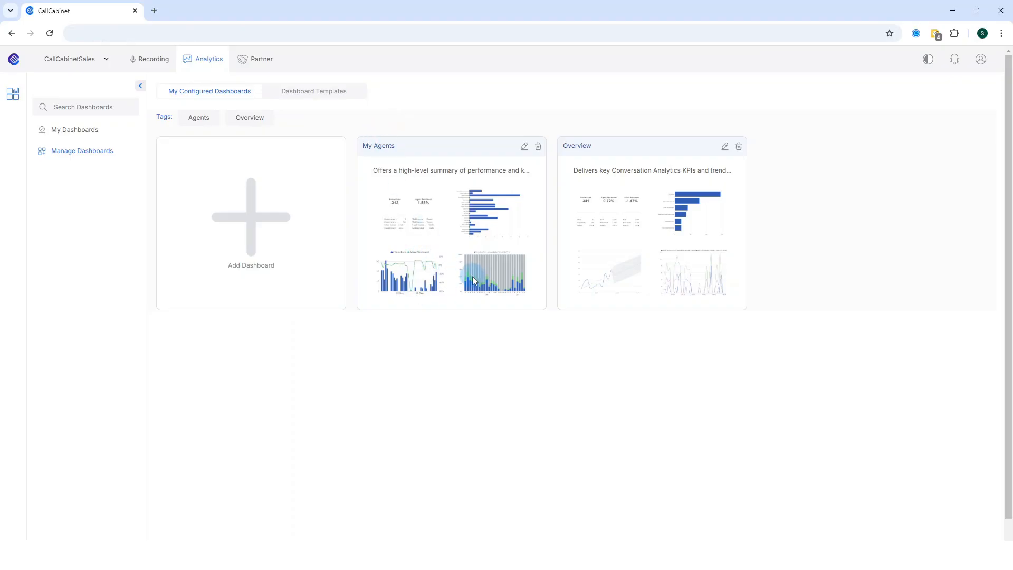
# Open My Dashboards and review the visuals of the My Agents dashboard down to the Business Risk Call Listing.
pyautogui.click(75, 130)
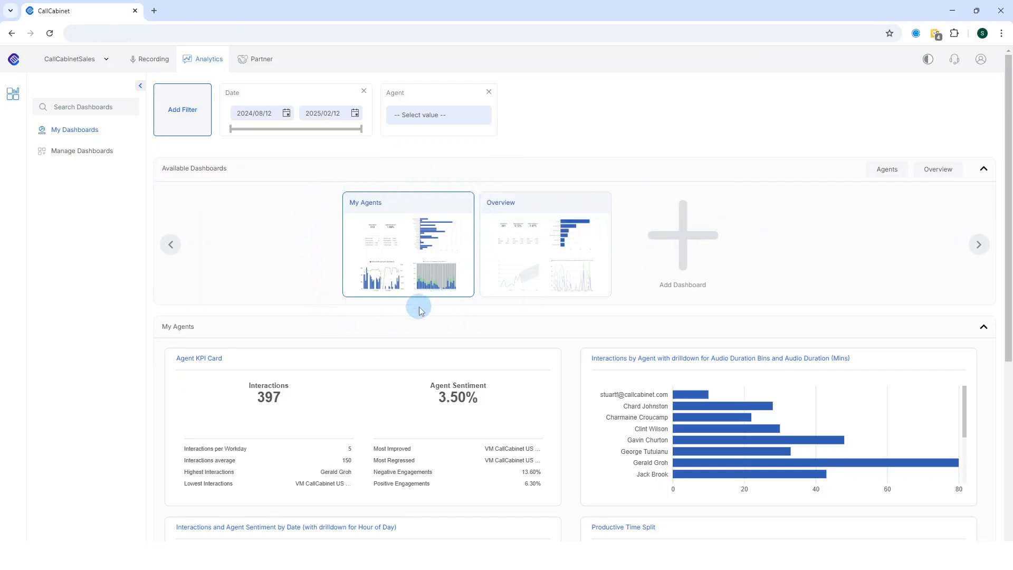
pyautogui.scroll(-4, 420, 310)
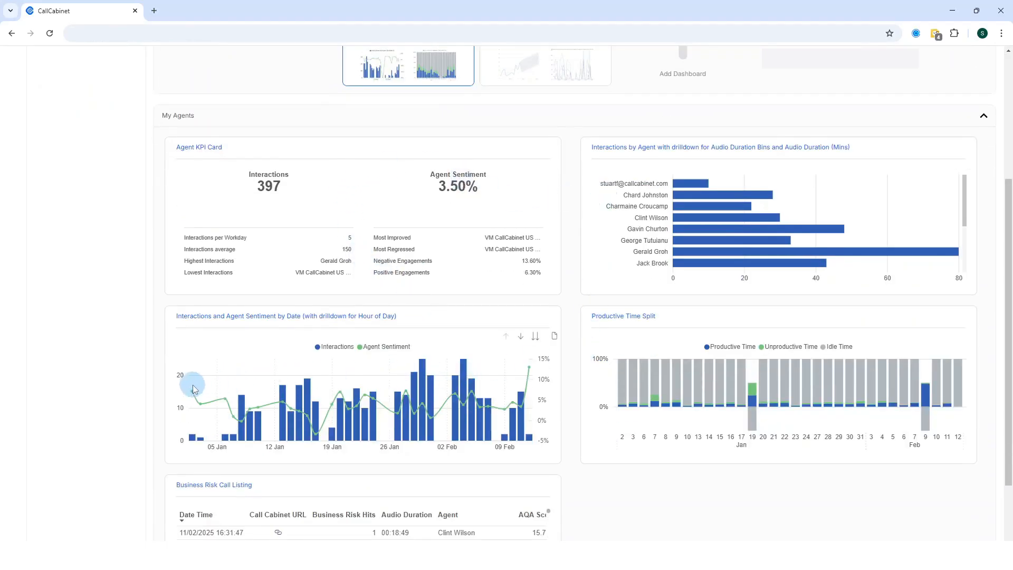
pyautogui.scroll(-3, 163, 393)
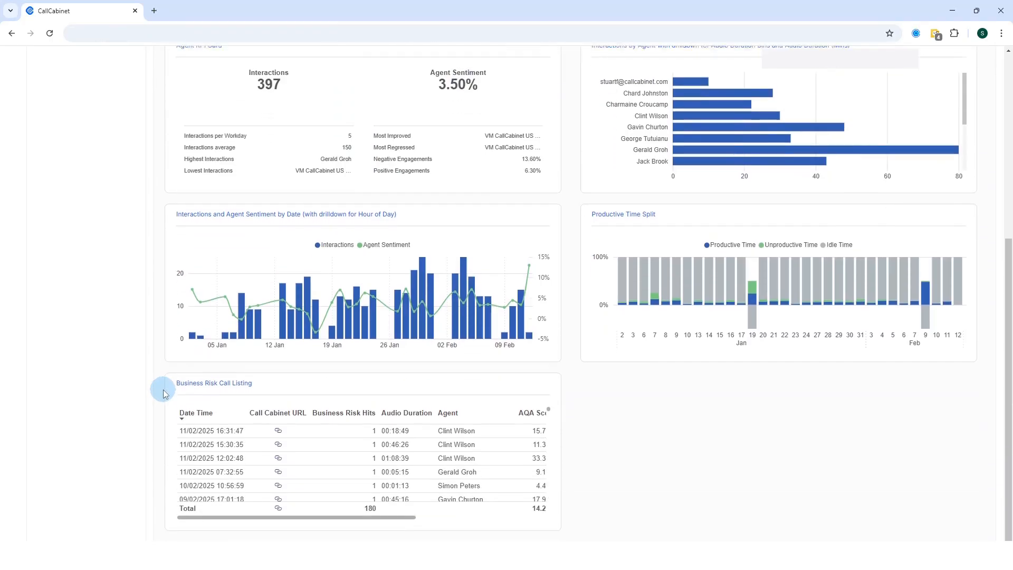
pyautogui.scroll(2, 163, 391)
pyautogui.scroll(5, 164, 390)
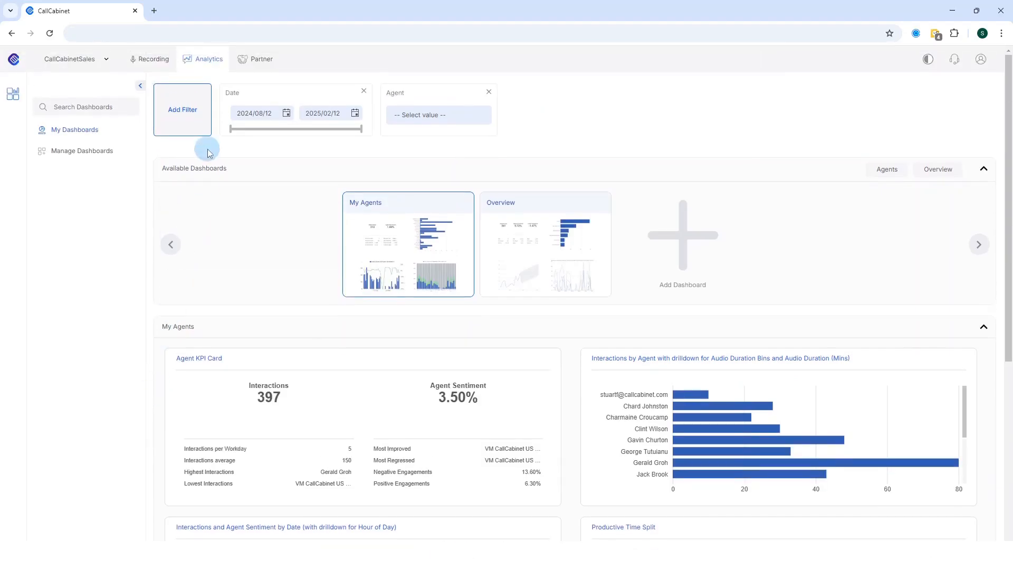
# Set the start of the My Agents dashboard's Date filter to 2024/10/16 and check its visuals.
pyautogui.moveTo(232, 132); pyautogui.dragTo(278, 135)
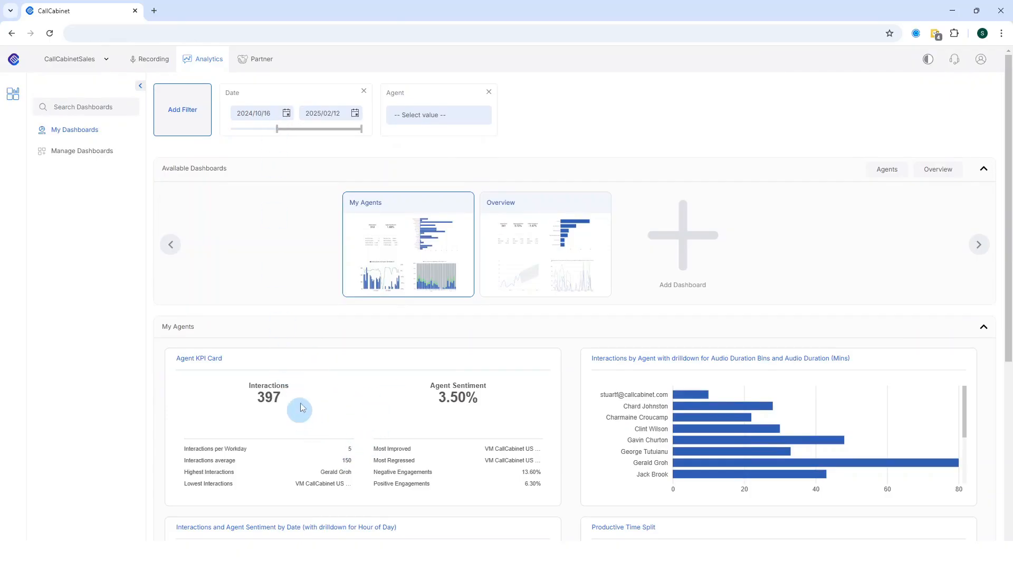
pyautogui.scroll(-5, 370, 414)
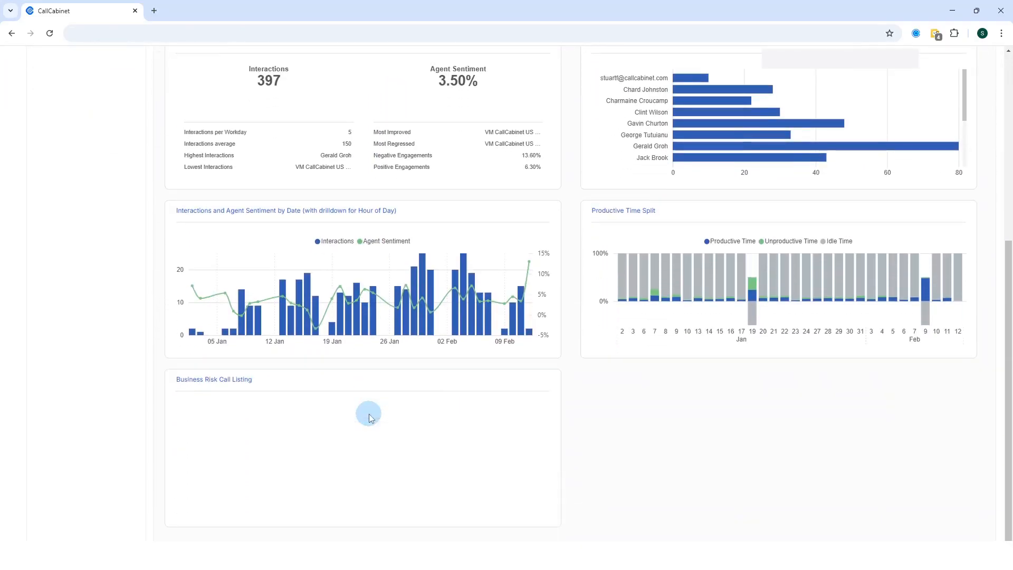
pyautogui.scroll(6, 368, 414)
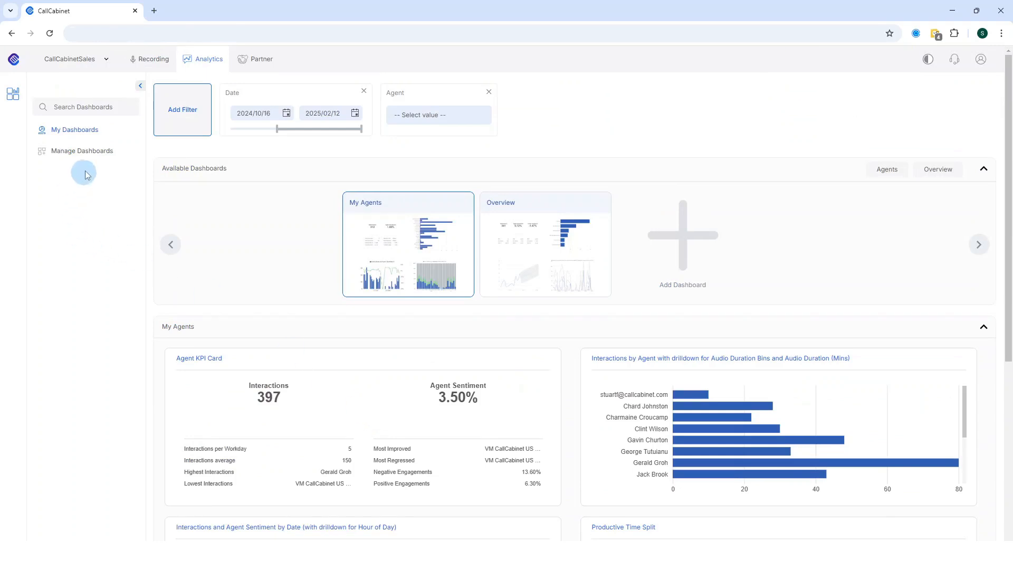
# Open the Overview Dashboard template in the editor from the templates under Manage Dashboards.
pyautogui.click(93, 155)
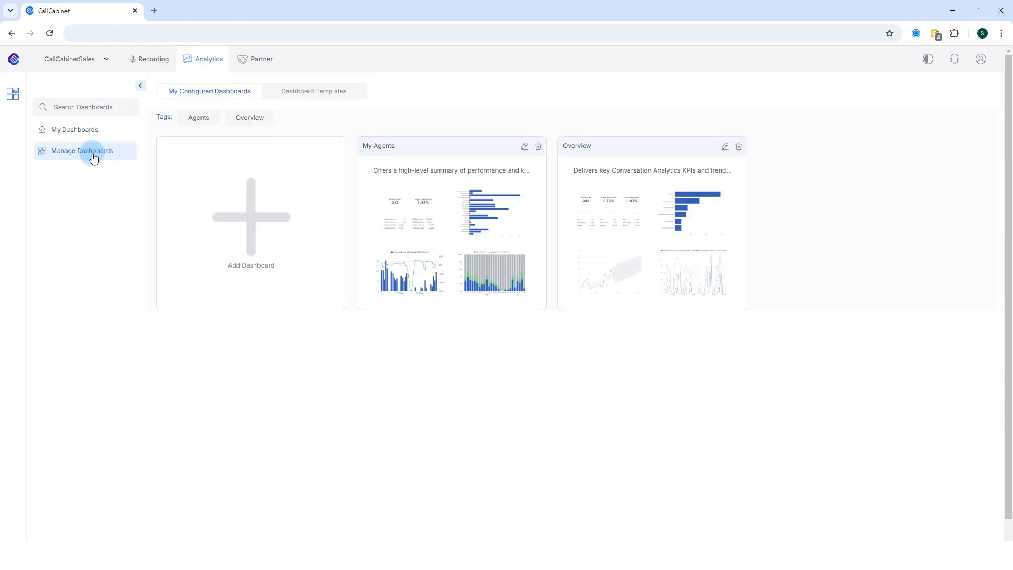
pyautogui.click(317, 92)
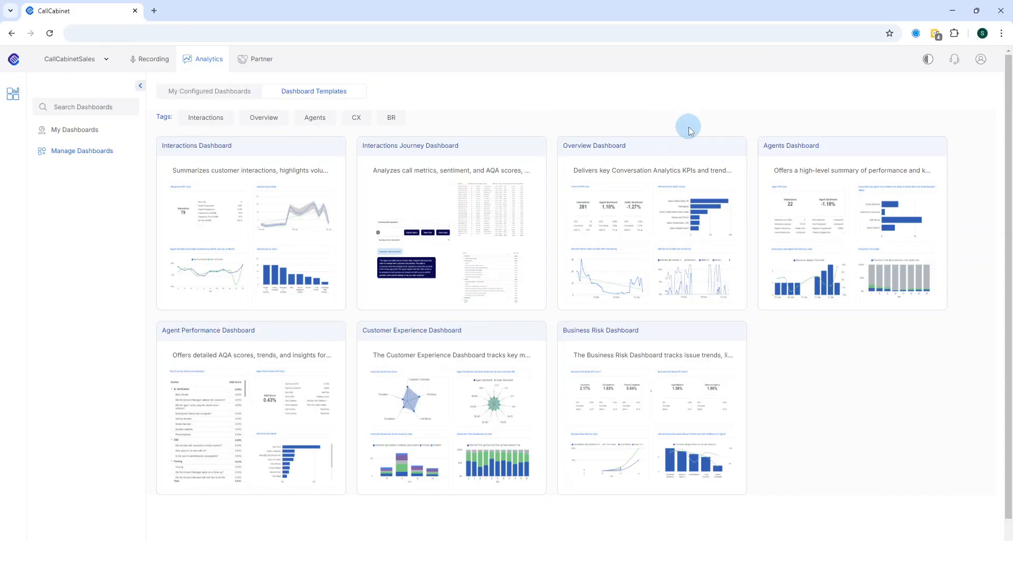
pyautogui.click(613, 152)
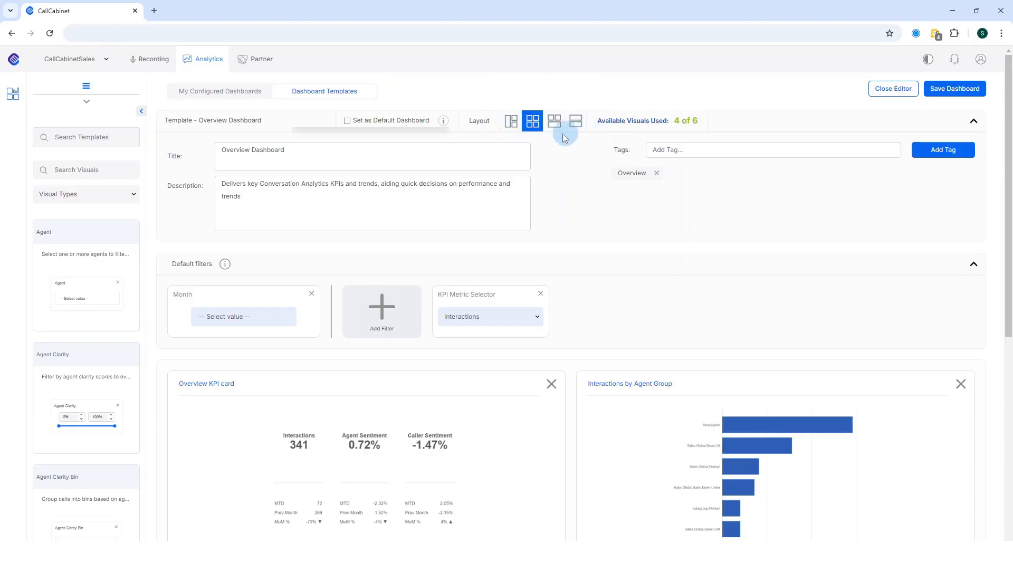
# Check the template's available visuals count and its tag entry field.
pyautogui.doubleClick(696, 121)
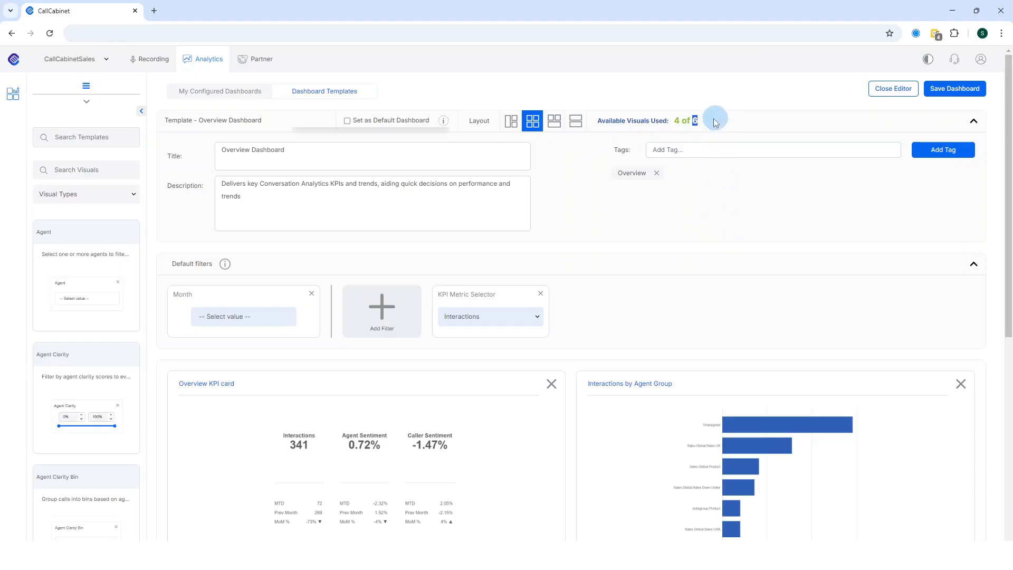
pyautogui.click(678, 120)
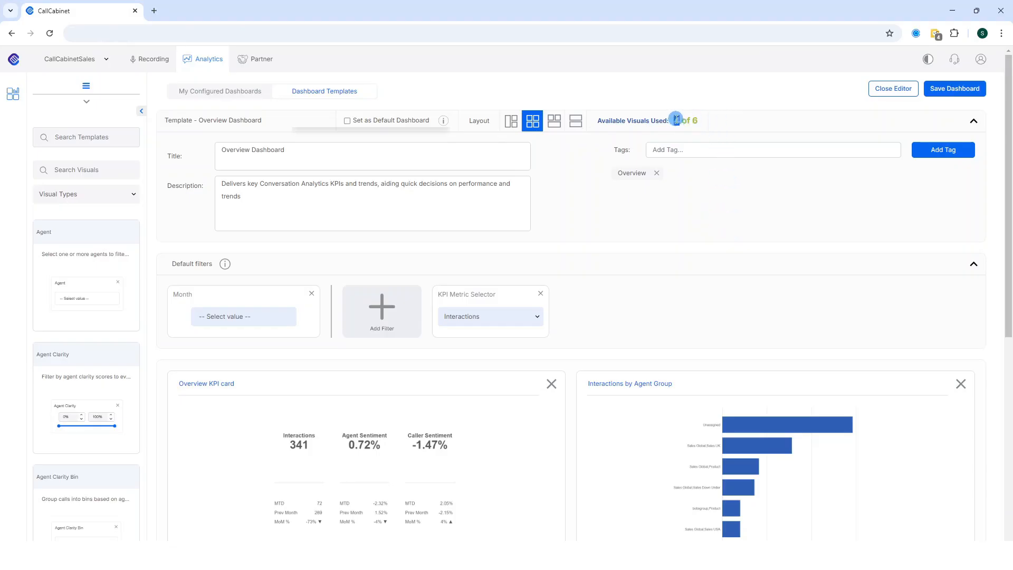
pyautogui.doubleClick(679, 119)
pyautogui.click(704, 195)
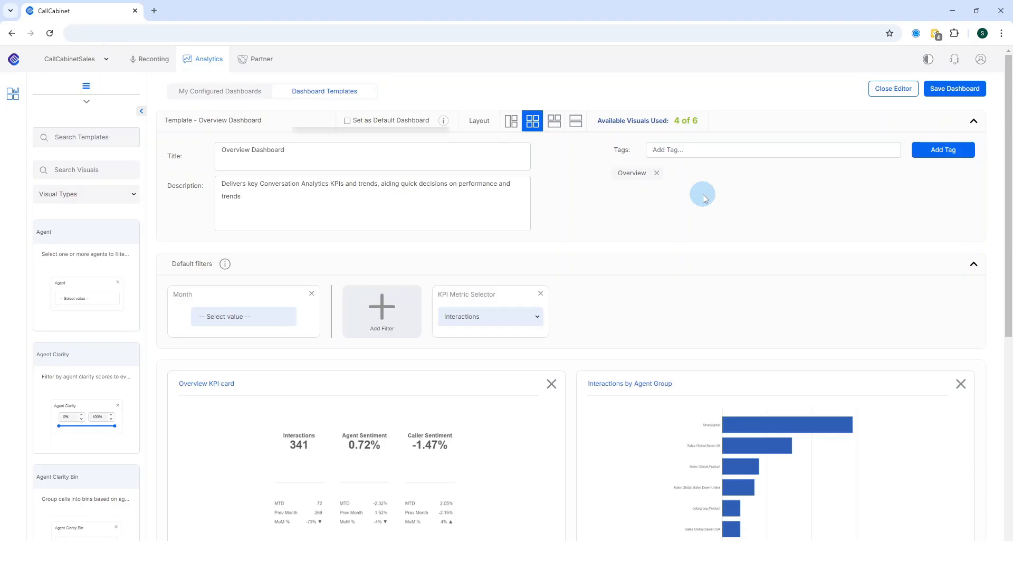
pyautogui.click(656, 148)
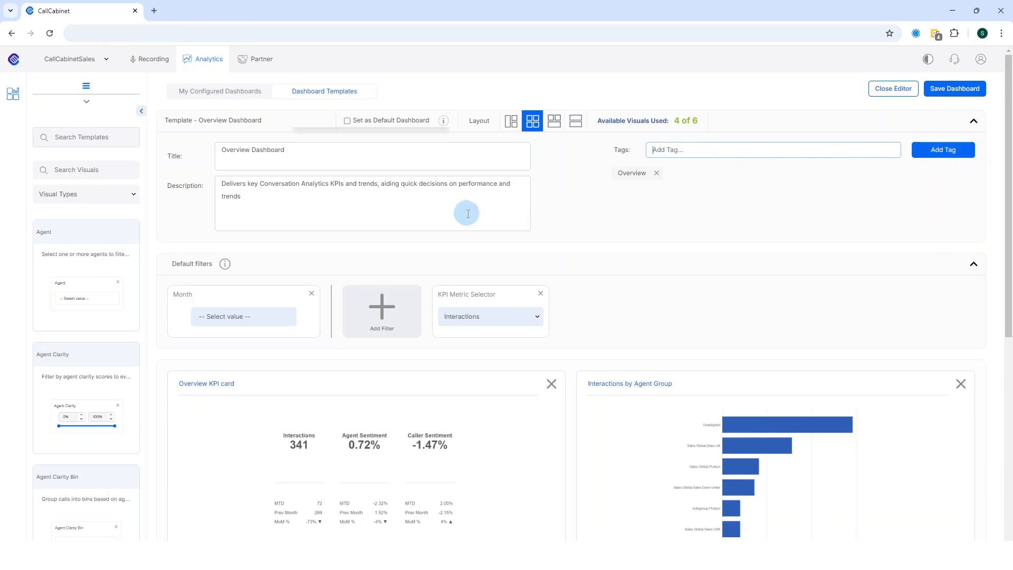
# Review the Overview Dashboard template's default filters and visuals down to the empty visual slots, comparing them with the visuals count.
pyautogui.scroll(-3, 542, 215)
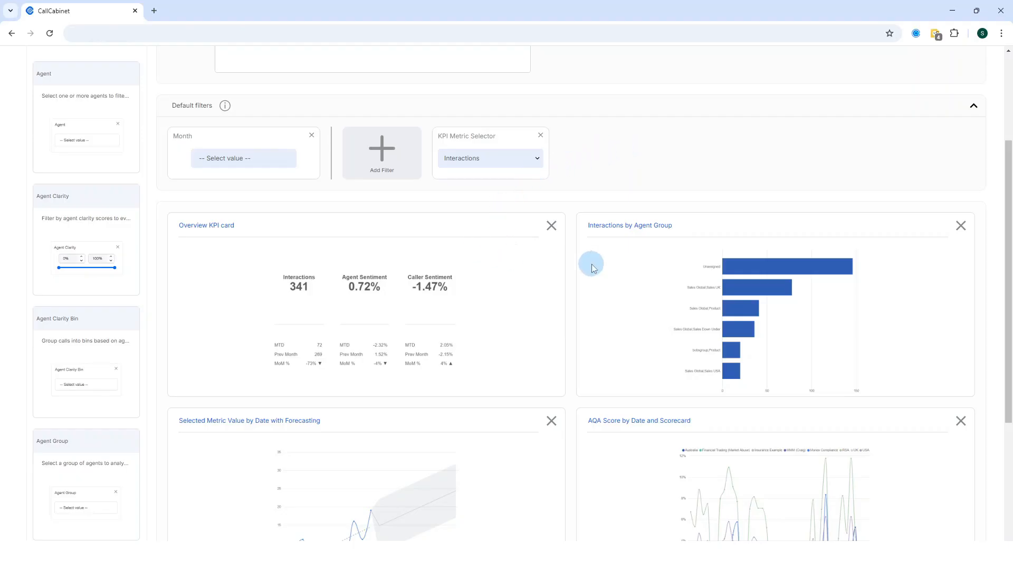
pyautogui.scroll(-2, 607, 370)
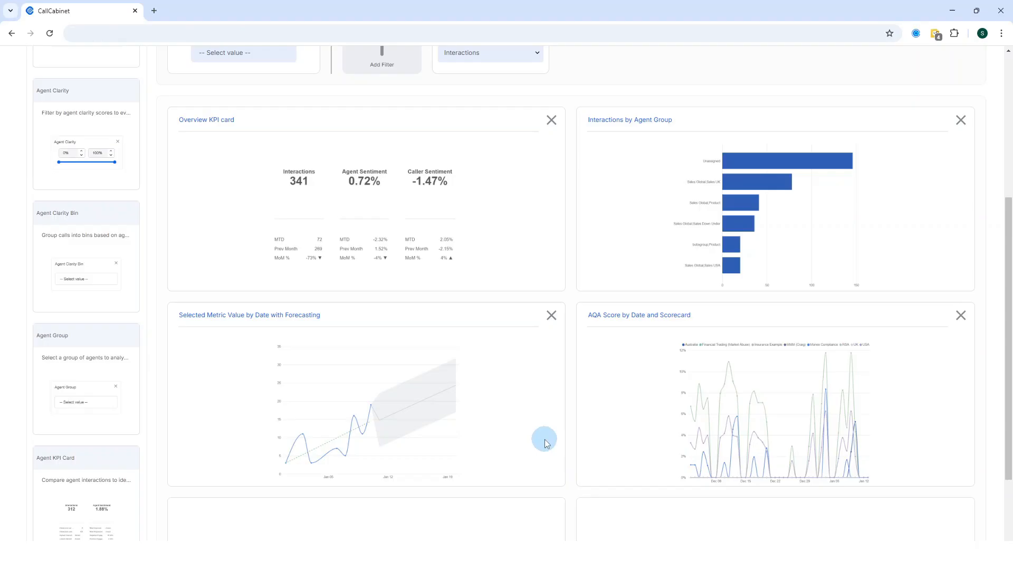
pyautogui.scroll(-3, 545, 443)
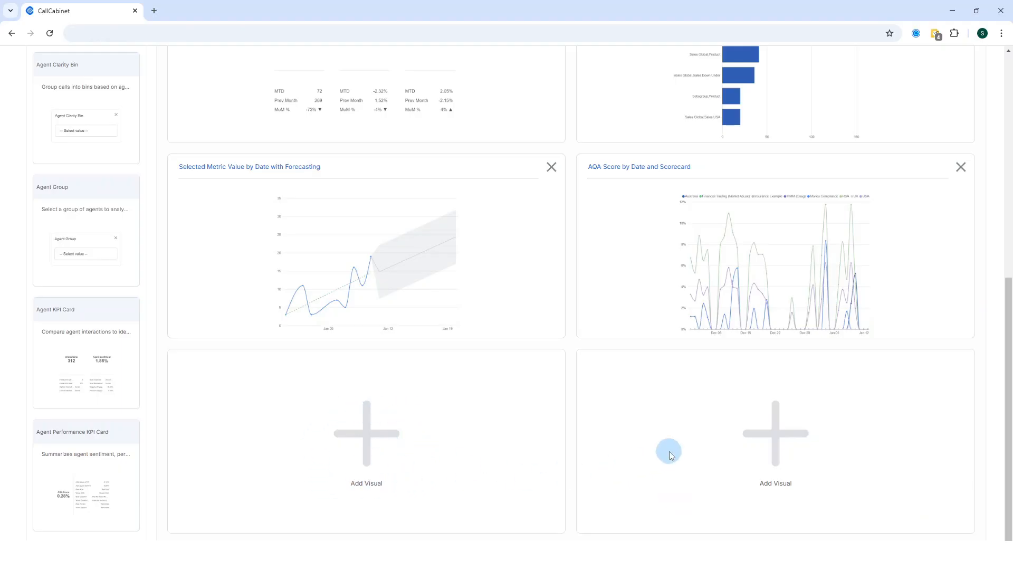
pyautogui.scroll(8, 669, 451)
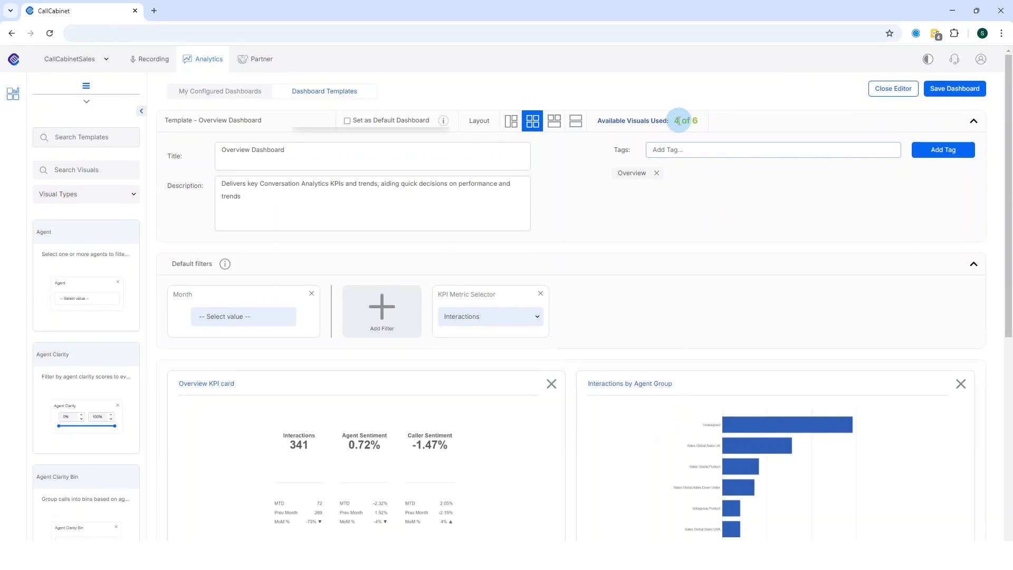
pyautogui.scroll(-3, 545, 345)
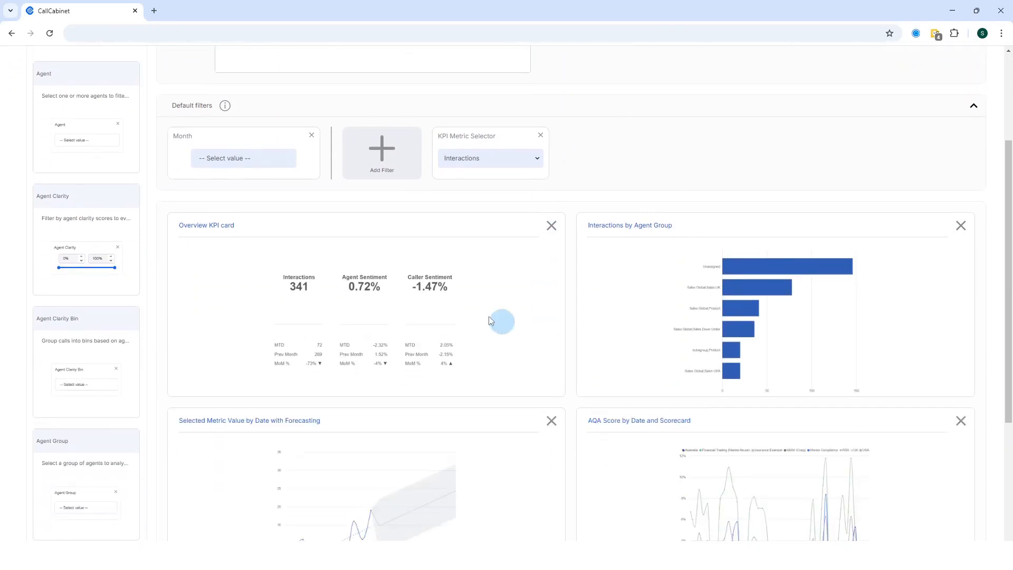
pyautogui.scroll(-2, 649, 300)
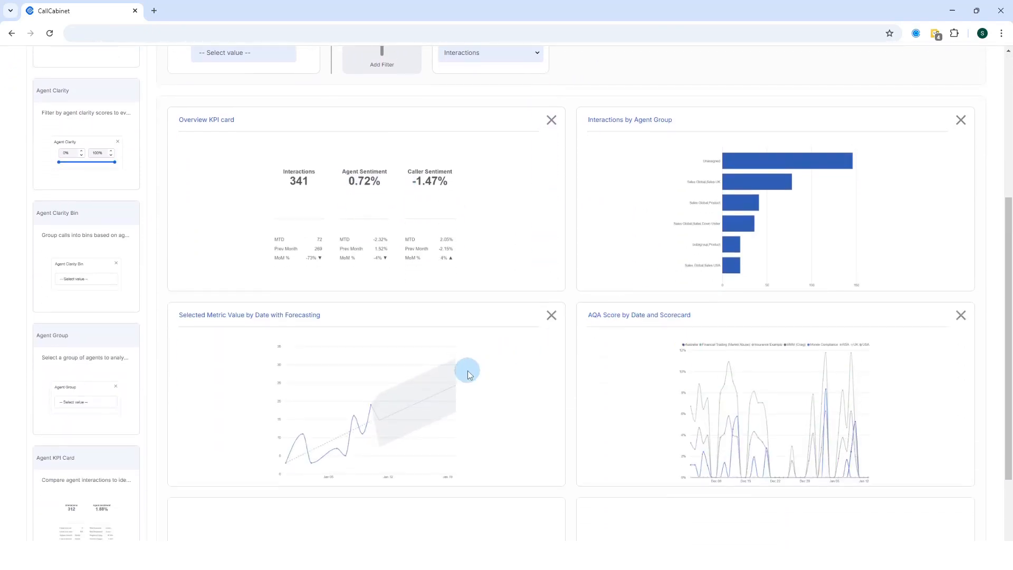
pyautogui.scroll(-3, 662, 358)
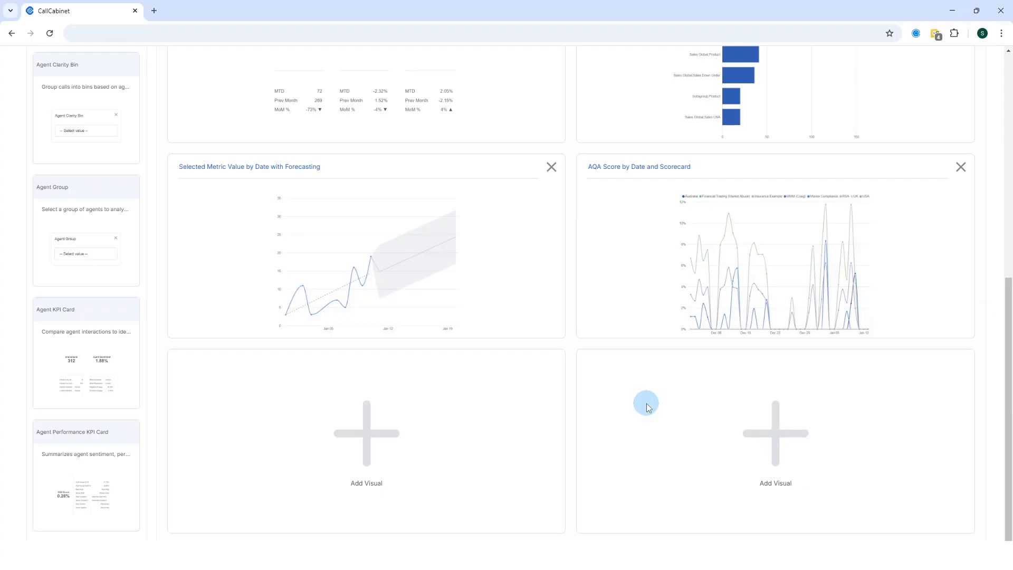
# Remove the Overview KPI card from the dashboard and check the visuals count and empty slots.
pyautogui.scroll(5, 646, 404)
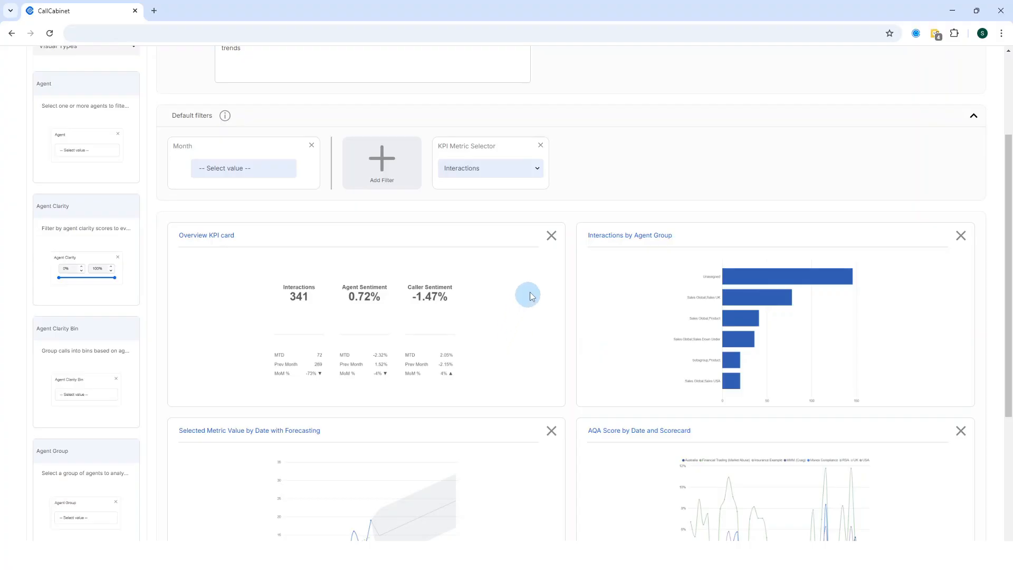
pyautogui.click(551, 236)
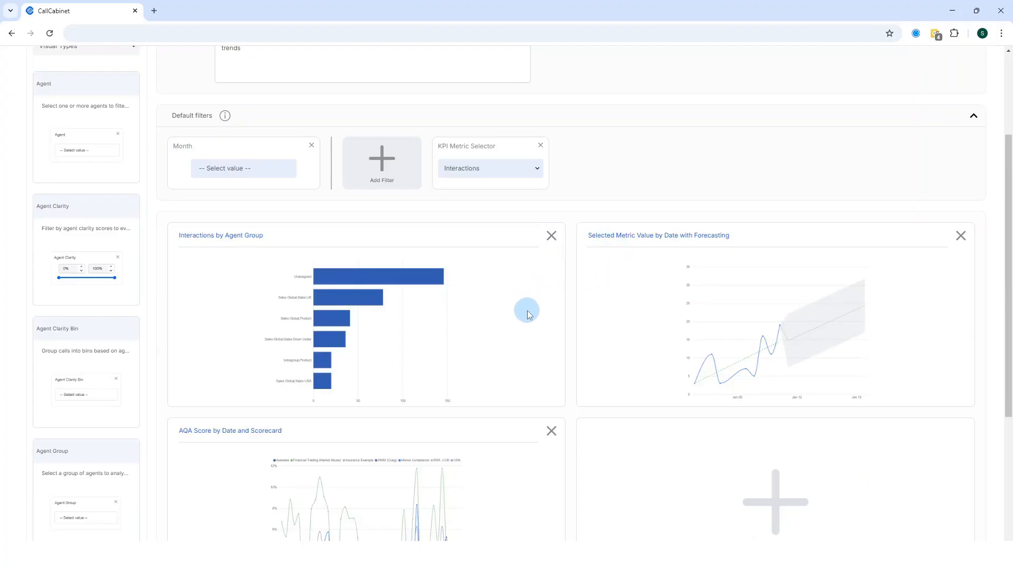
pyautogui.scroll(3, 528, 312)
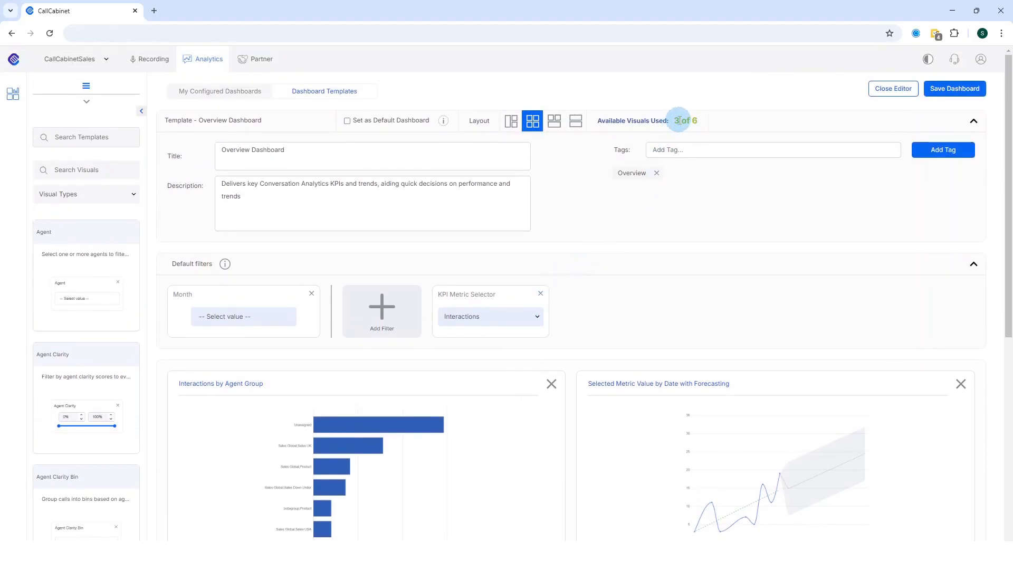
pyautogui.moveTo(679, 119); pyautogui.dragTo(670, 121)
pyautogui.scroll(-8, 632, 255)
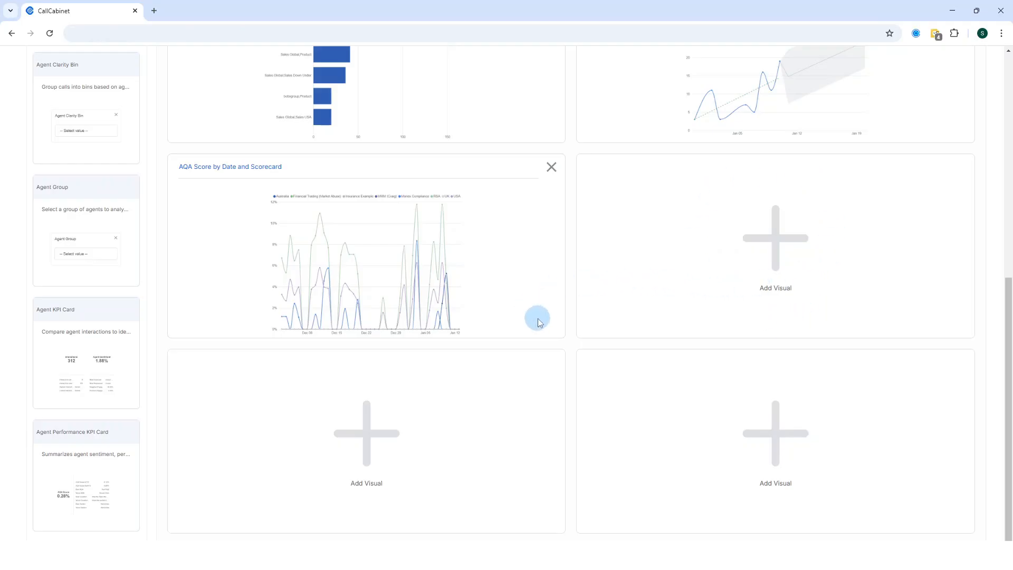
# Search the visuals library for "pie" and add the Interactions by Day chart to the empty slot beside AQA Score by Date and Scorecard.
pyautogui.scroll(1, 549, 324)
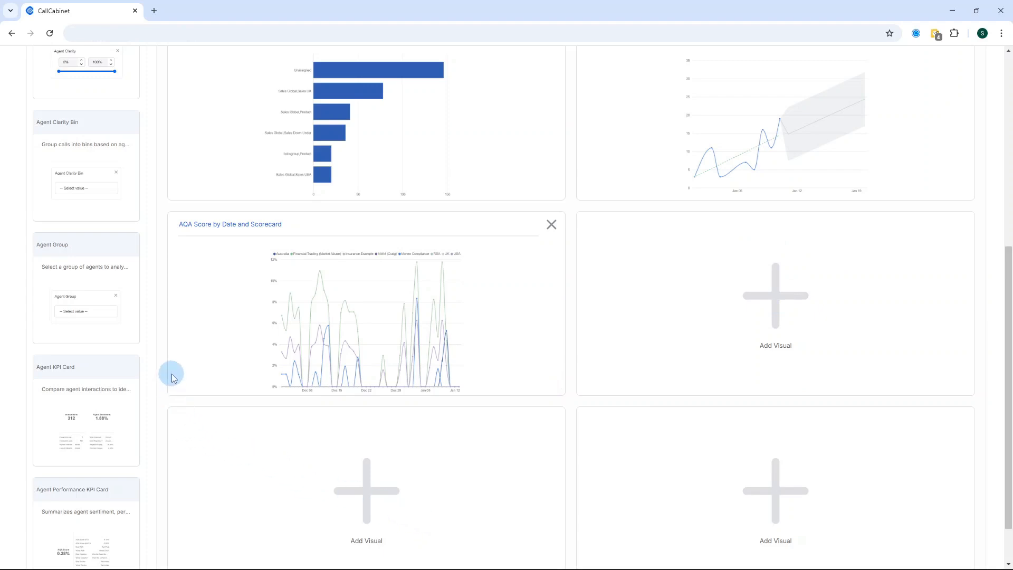
pyautogui.scroll(7, 140, 346)
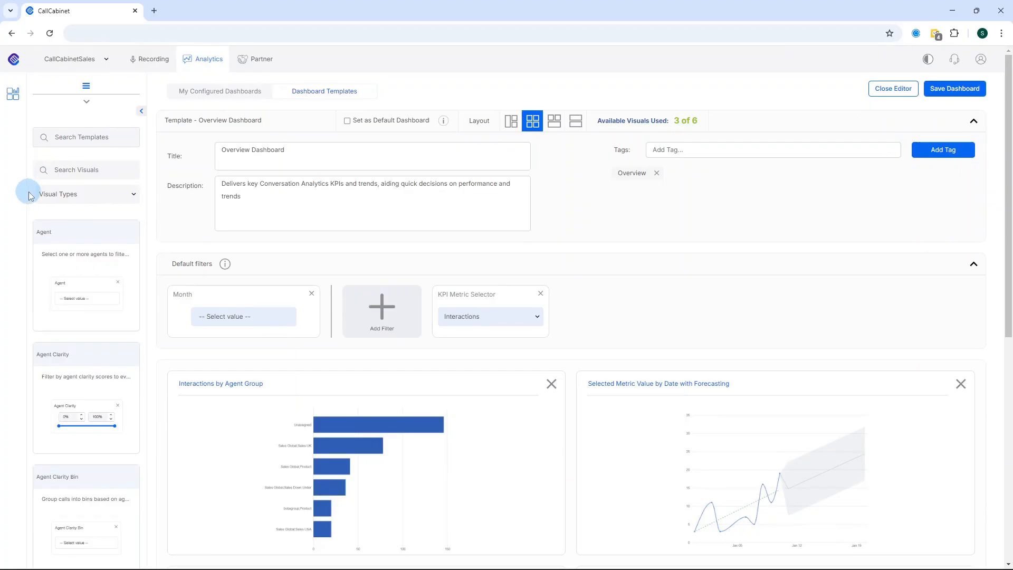
pyautogui.click(62, 170)
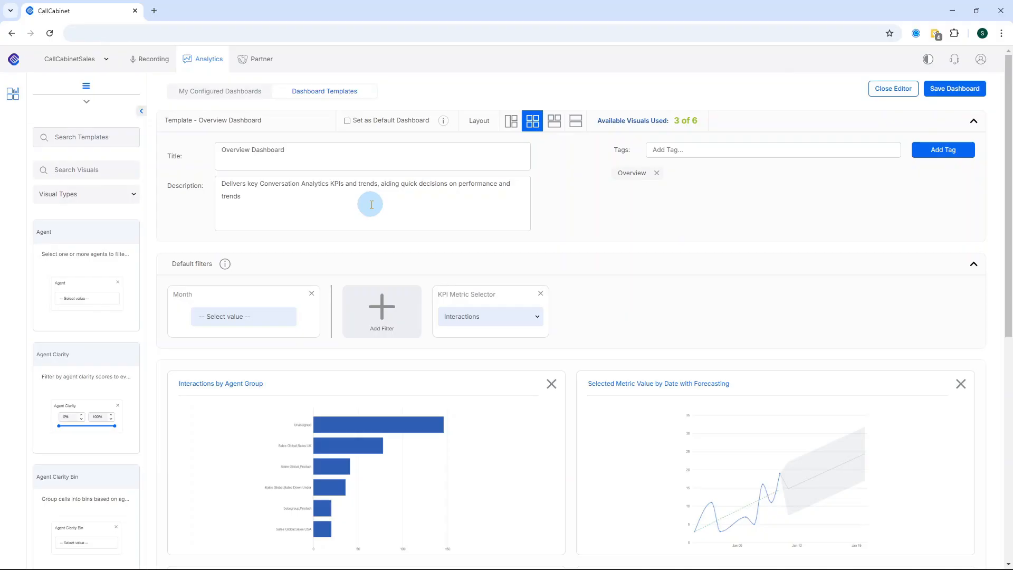
pyautogui.write('pie')
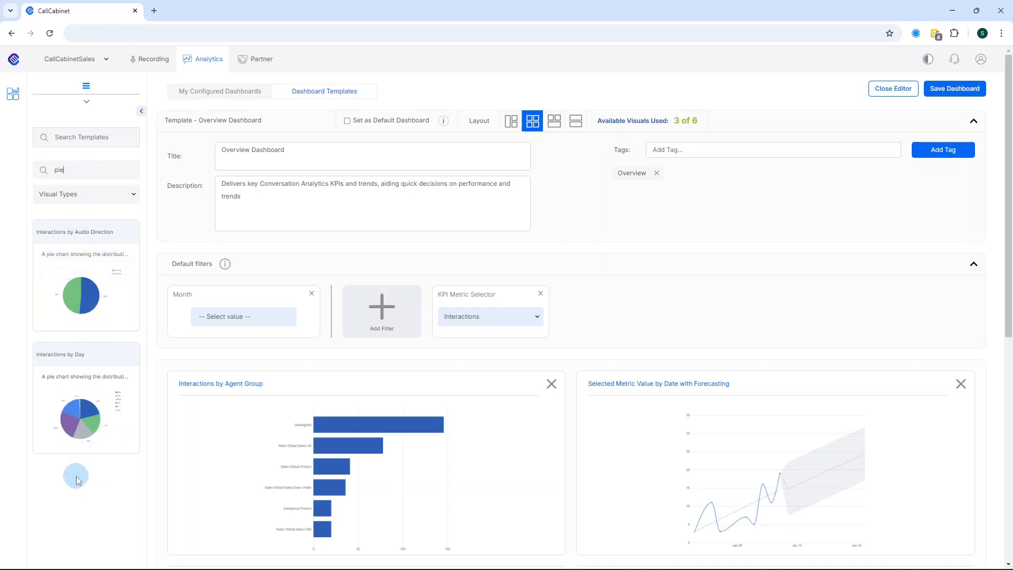
pyautogui.scroll(-3, 75, 475)
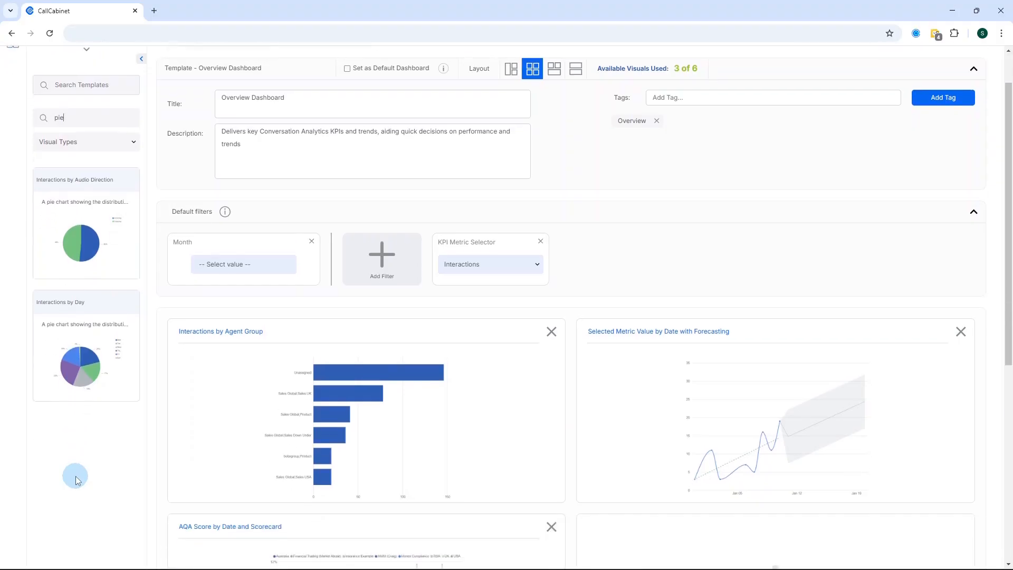
pyautogui.scroll(-1, 75, 475)
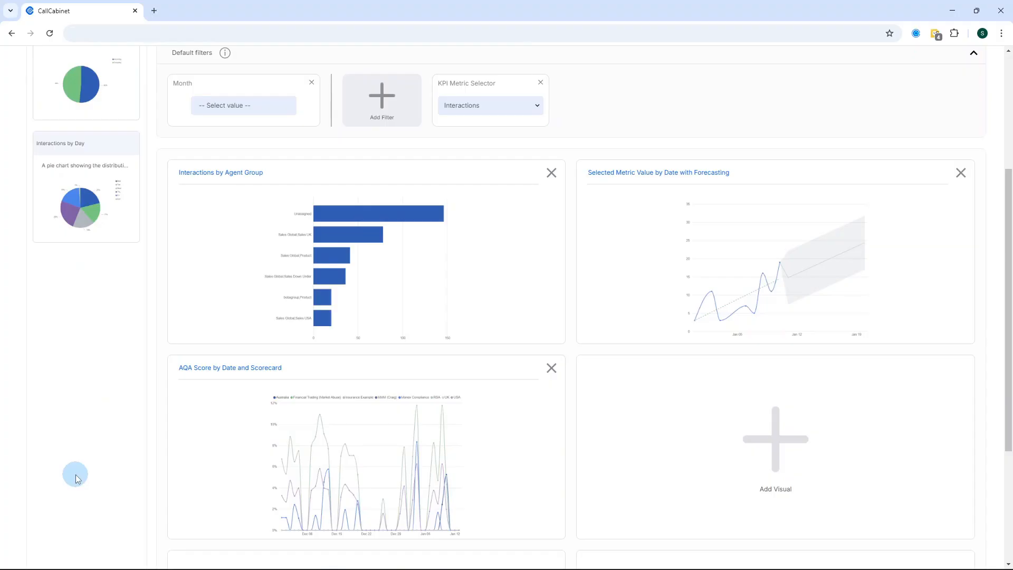
pyautogui.scroll(1, 79, 447)
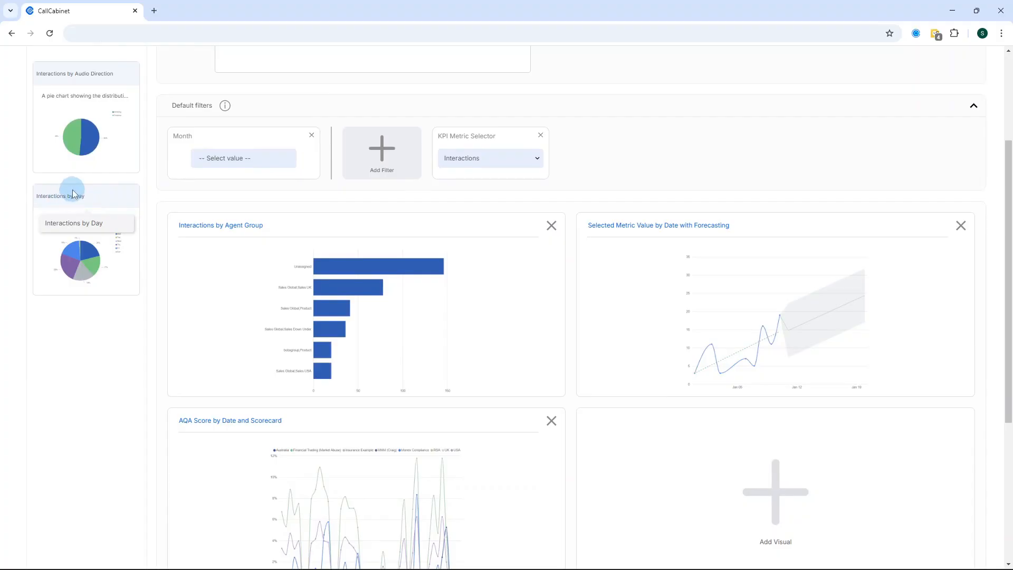
pyautogui.moveTo(71, 188); pyautogui.dragTo(773, 469)
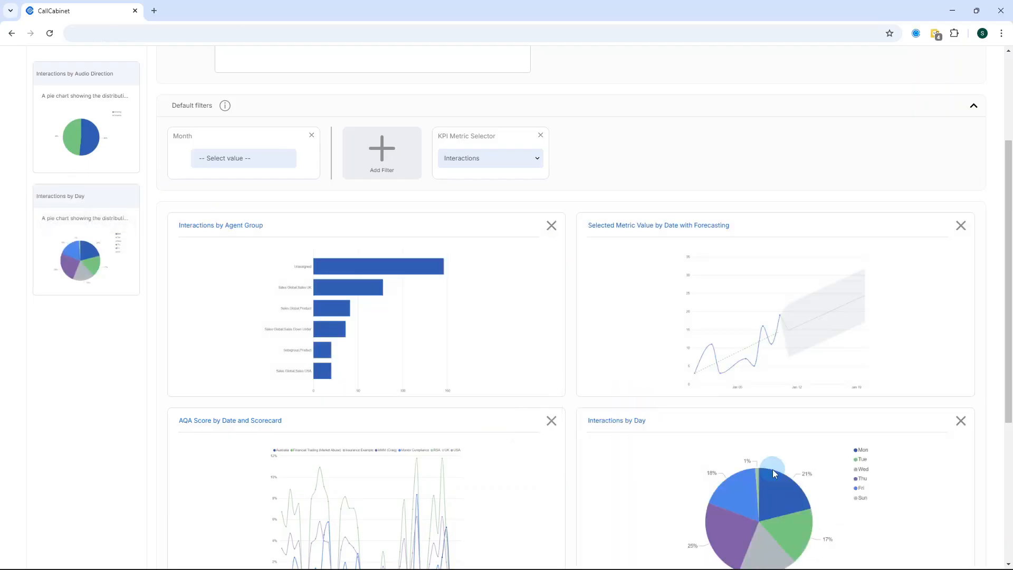
# Check the added Interactions by Day chart and clear the visuals search.
pyautogui.scroll(-3, 707, 425)
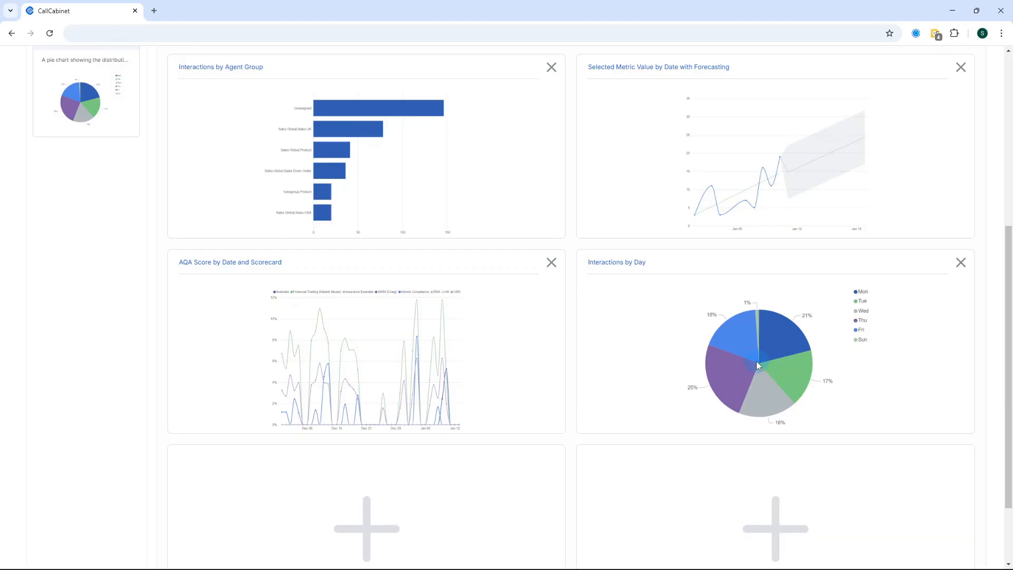
pyautogui.scroll(6, 757, 364)
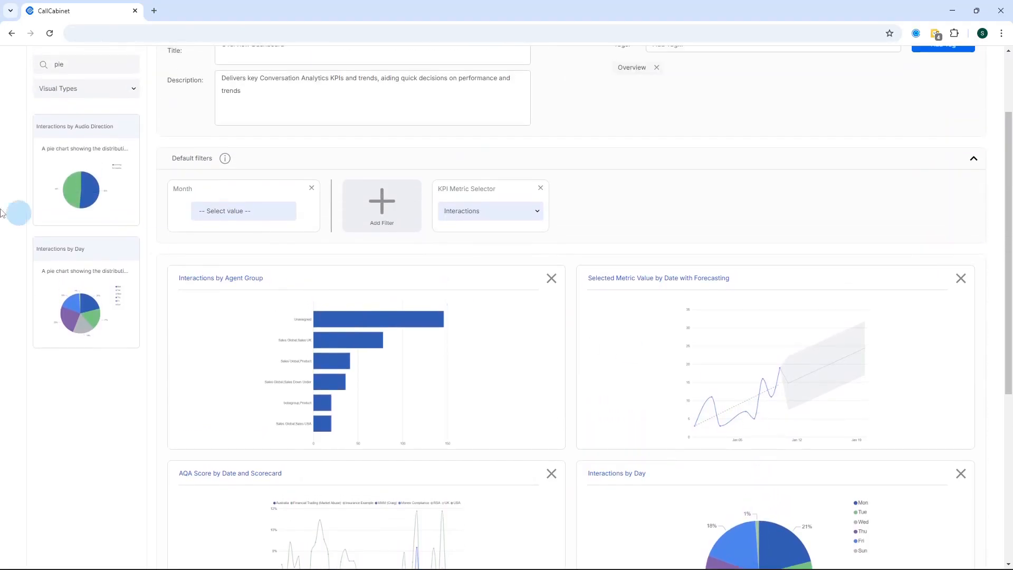
pyautogui.click(77, 166)
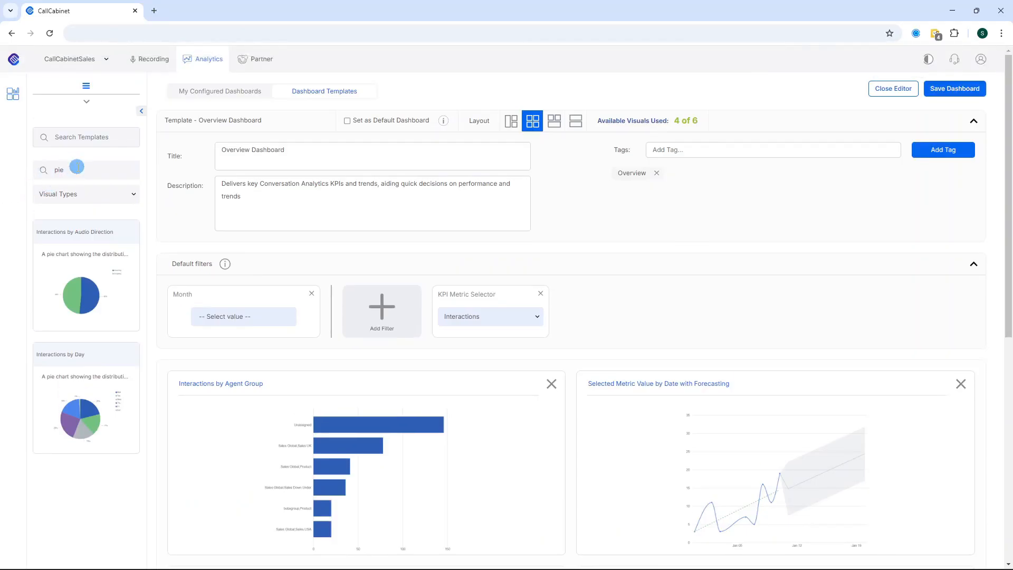
pyautogui.press('BackSpace')
pyautogui.press('BackSpace')
pyautogui.press('BackSpace')
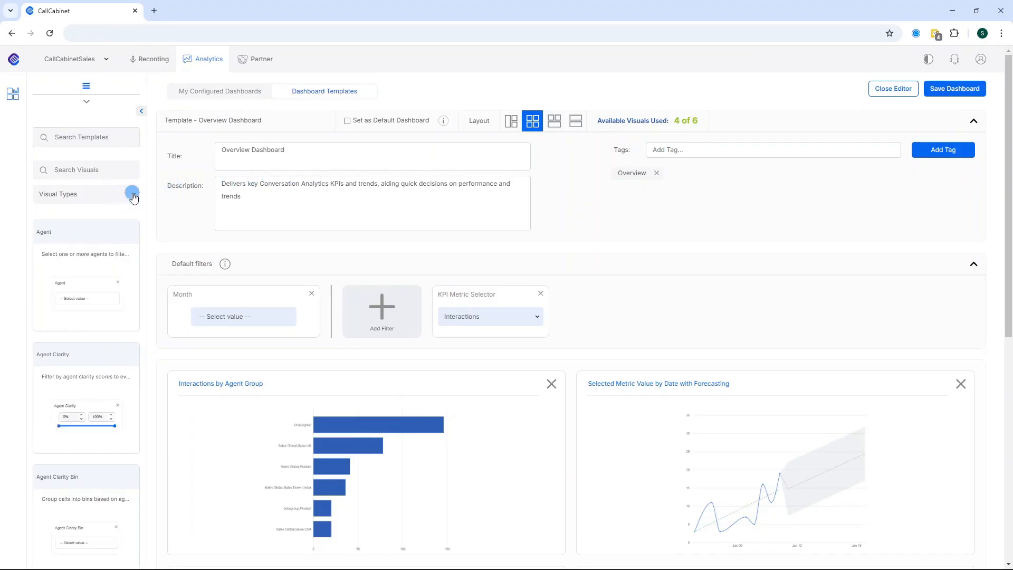
# Look through the available visual types and limit the visuals library to Line Chart.
pyautogui.click(133, 197)
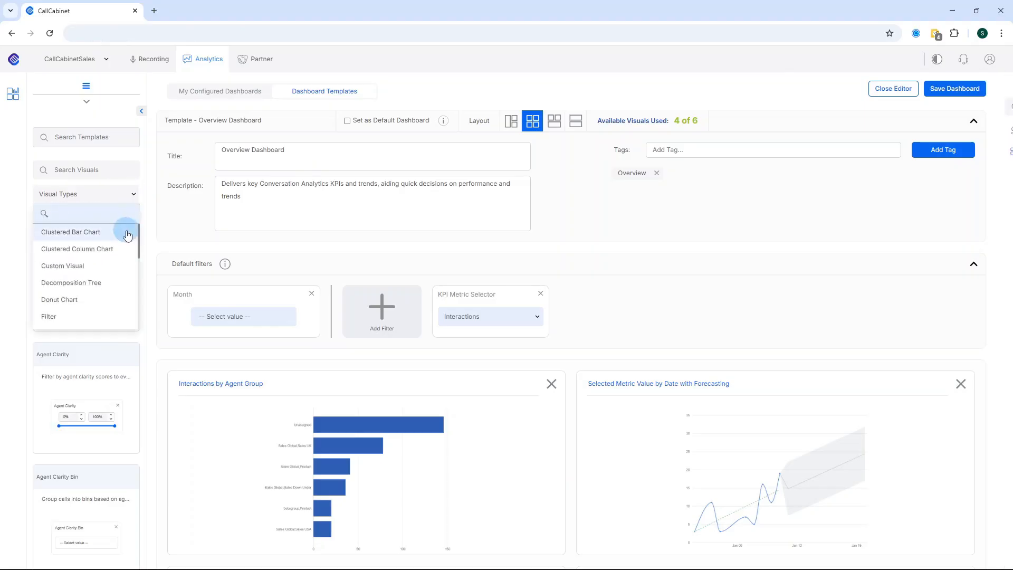
pyautogui.scroll(-3, 129, 232)
pyautogui.scroll(-3, 124, 240)
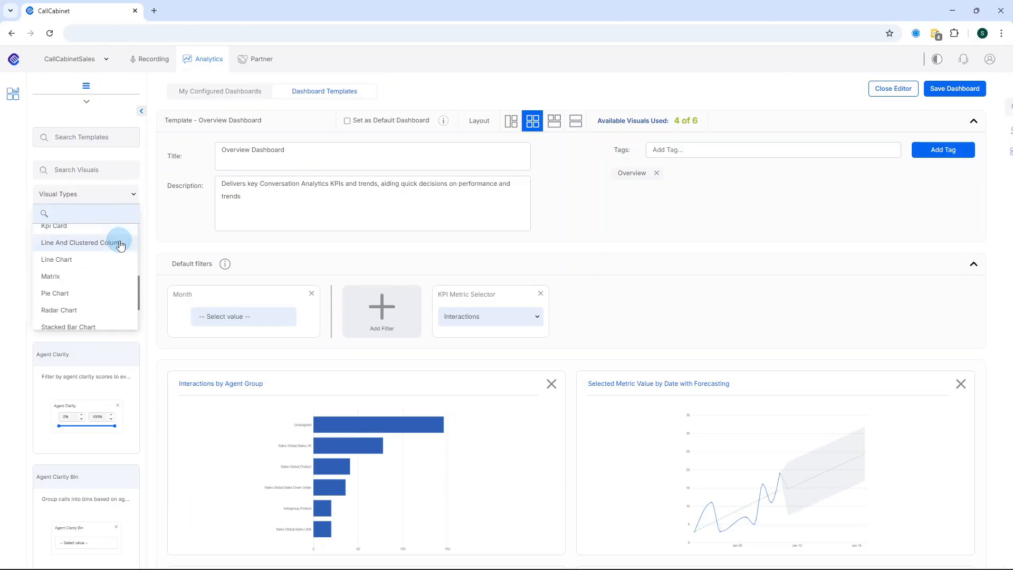
pyautogui.scroll(-2, 120, 244)
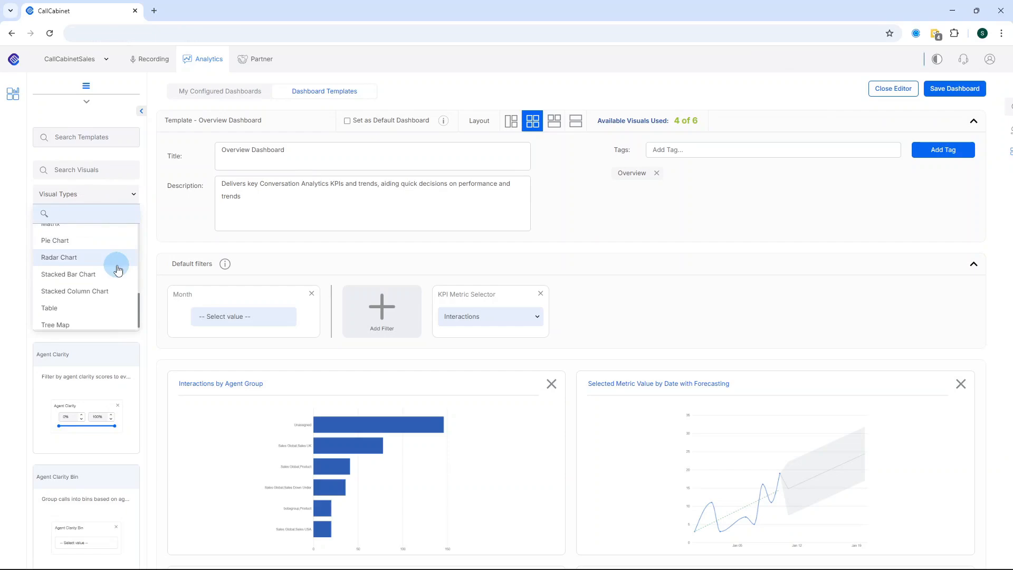
pyautogui.scroll(-1, 118, 270)
pyautogui.scroll(6, 118, 270)
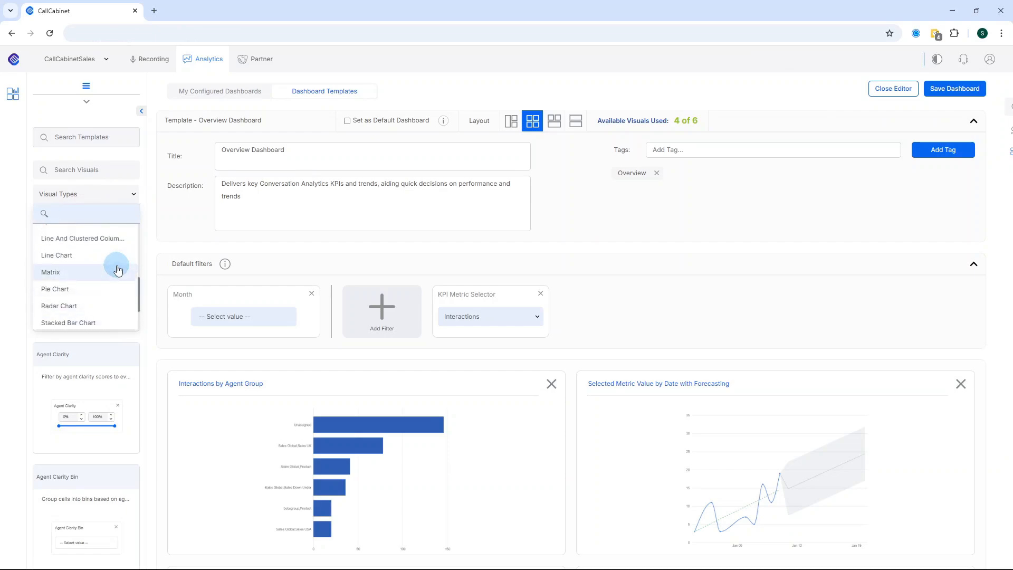
pyautogui.scroll(-3, 118, 270)
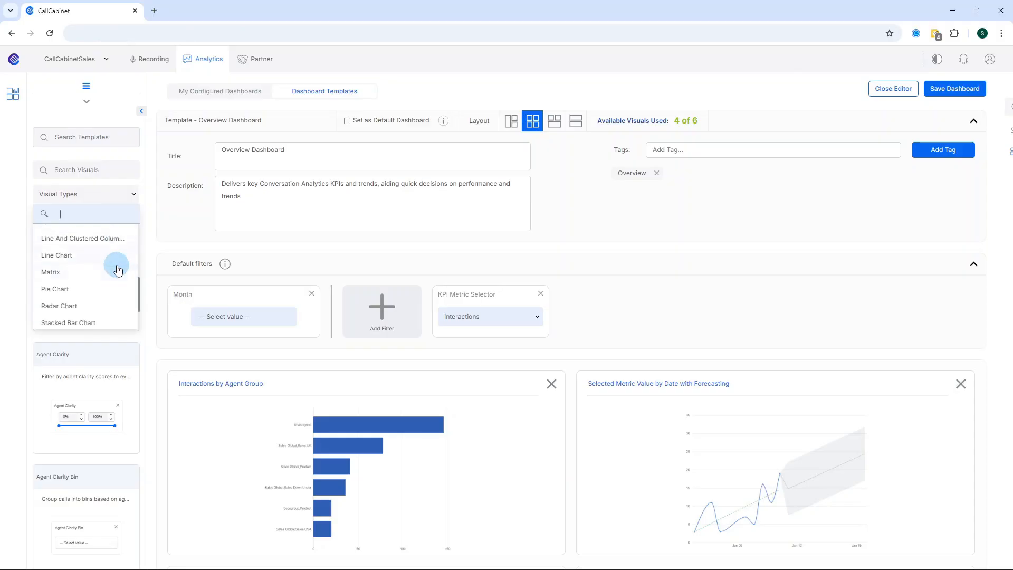
pyautogui.click(84, 255)
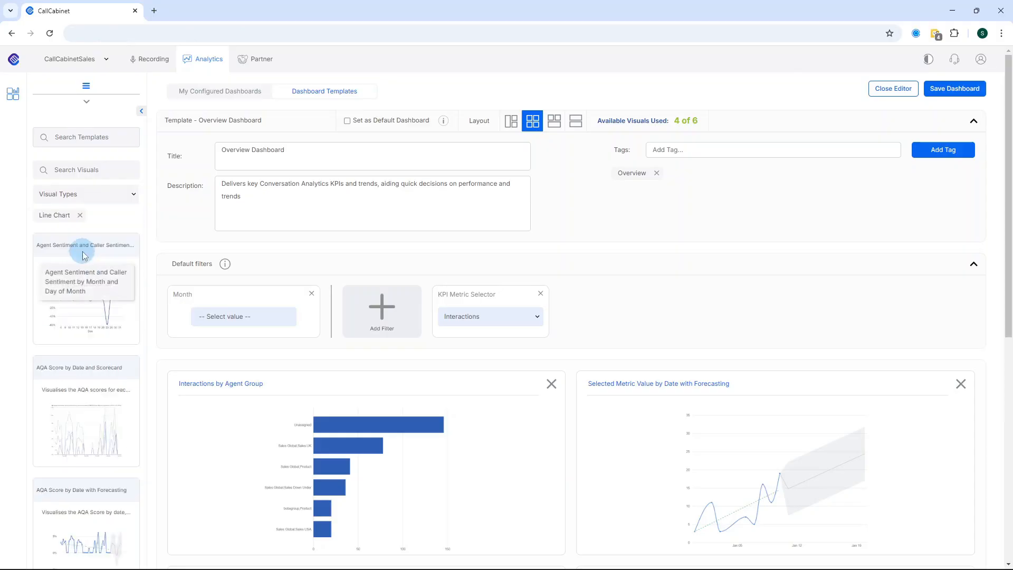
# Add the Overtalk by Date with Forecasting chart to the empty slot below AQA Score by Date and Scorecard.
pyautogui.scroll(-3, 133, 313)
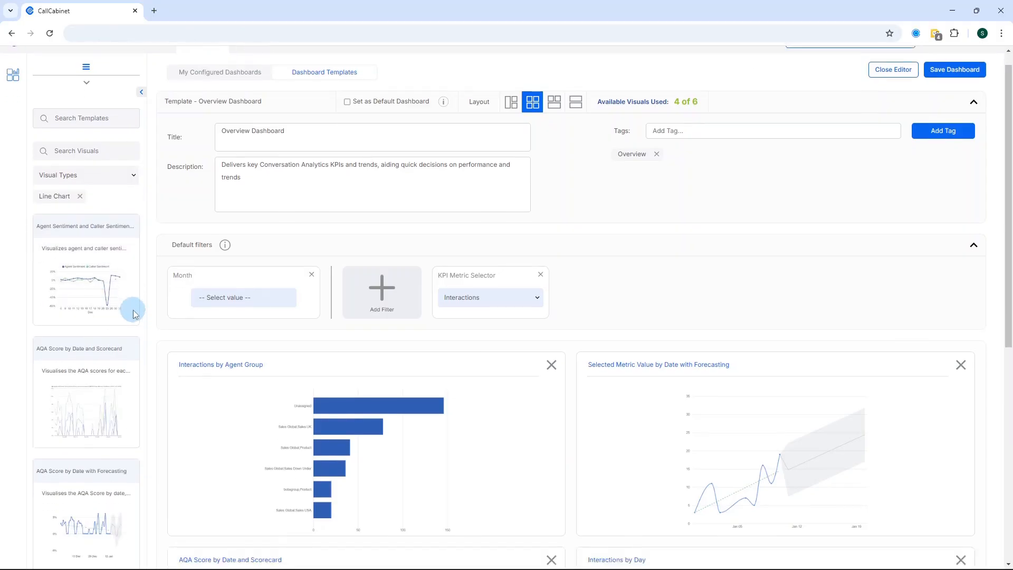
pyautogui.scroll(-3, 133, 313)
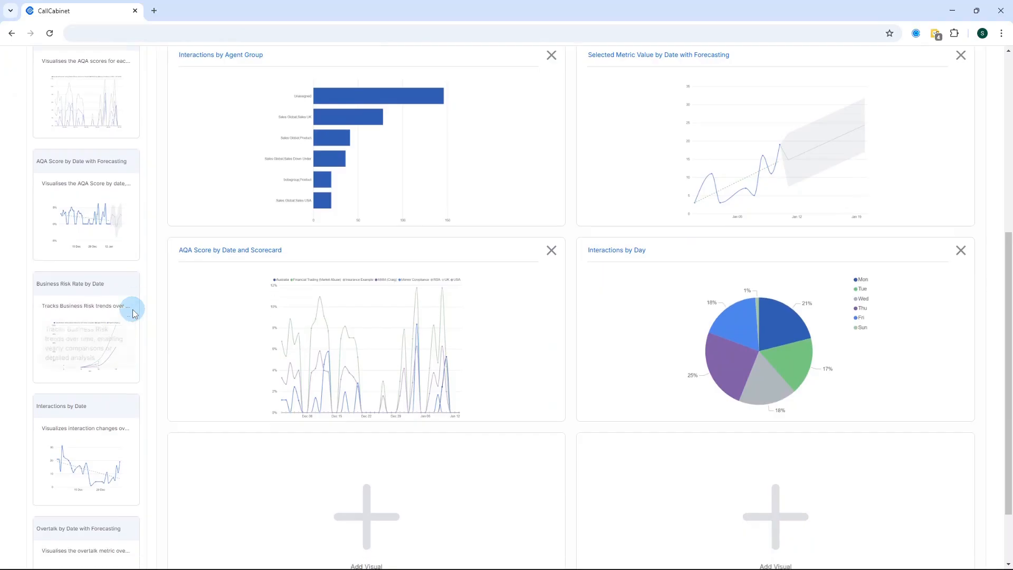
pyautogui.scroll(-2, 132, 311)
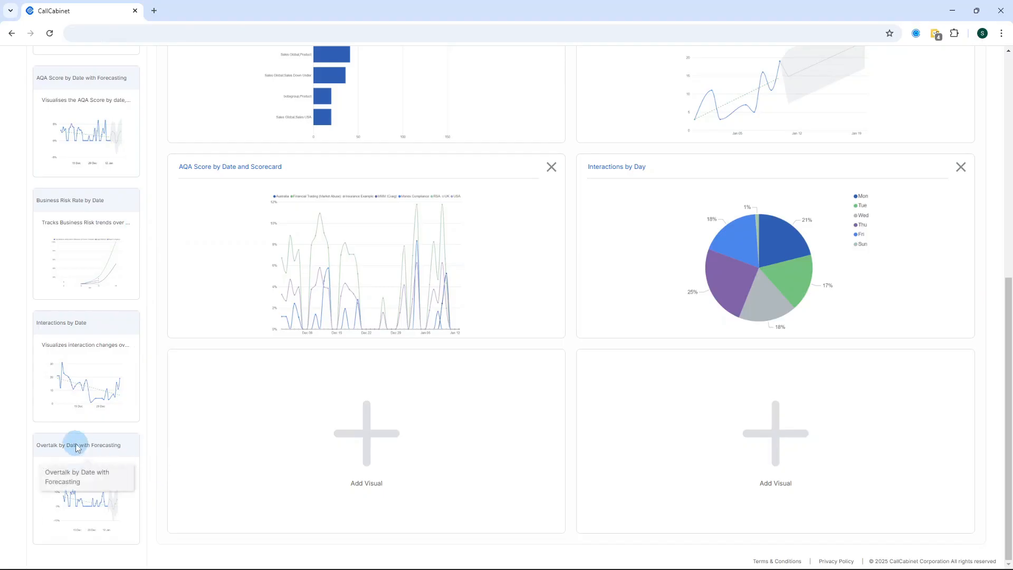
pyautogui.moveTo(74, 445); pyautogui.dragTo(362, 423)
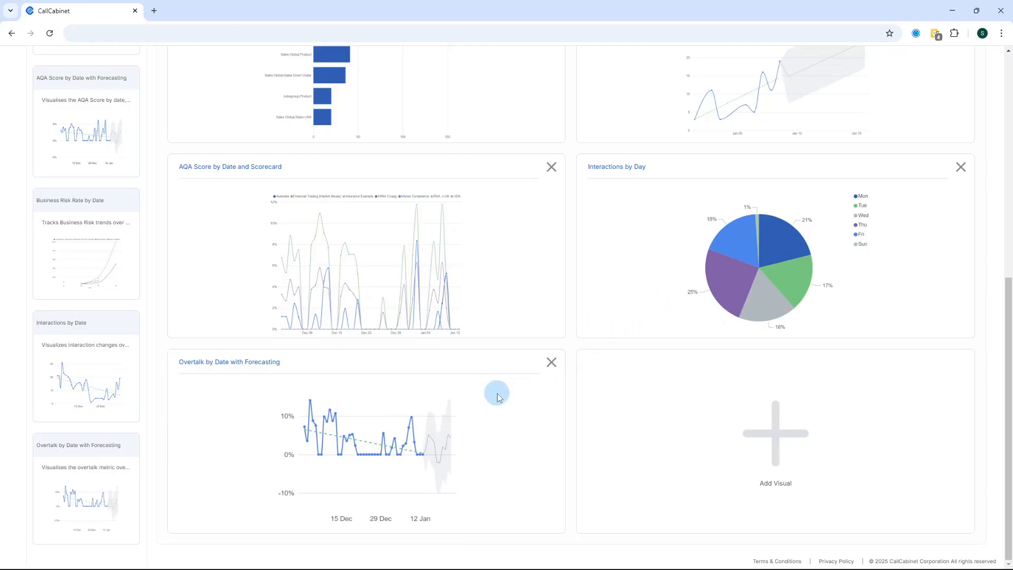
# Remove the KPI Metric Selector from the dashboard's default filters.
pyautogui.scroll(8, 497, 393)
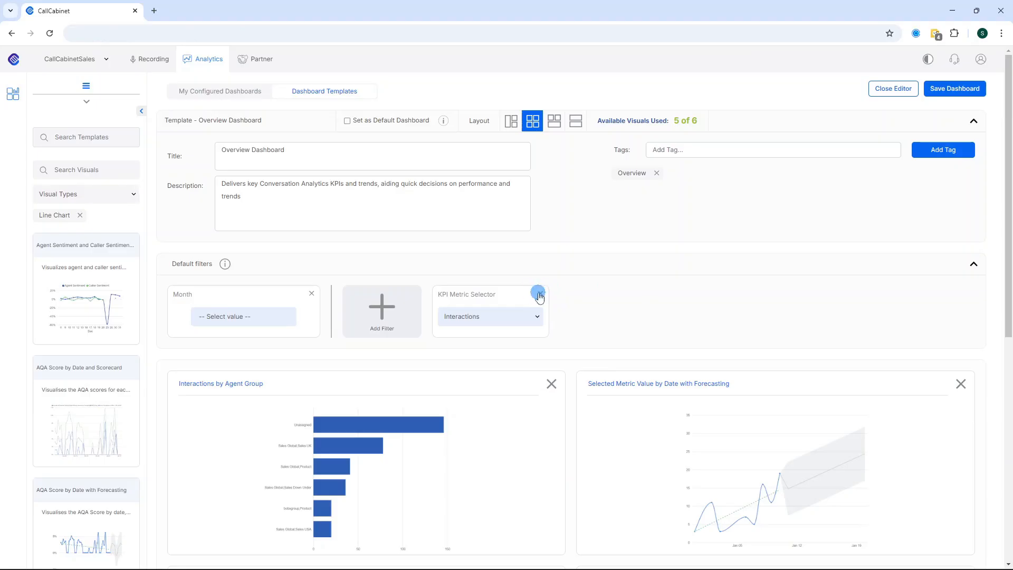
pyautogui.click(539, 294)
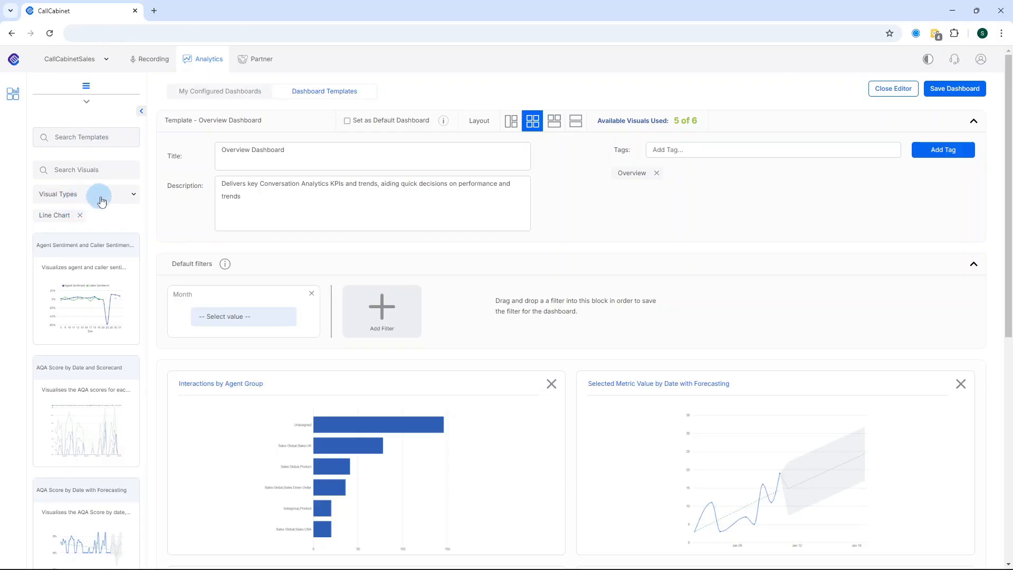
# Limit the visuals library to the Filter type, browse its entries and drop the Line Chart type.
pyautogui.click(136, 195)
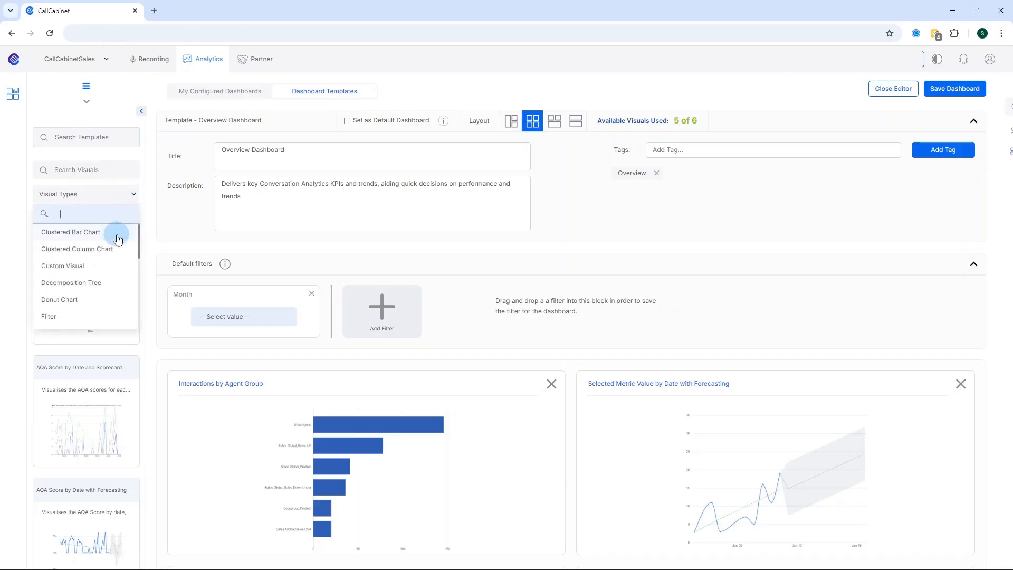
pyautogui.click(52, 316)
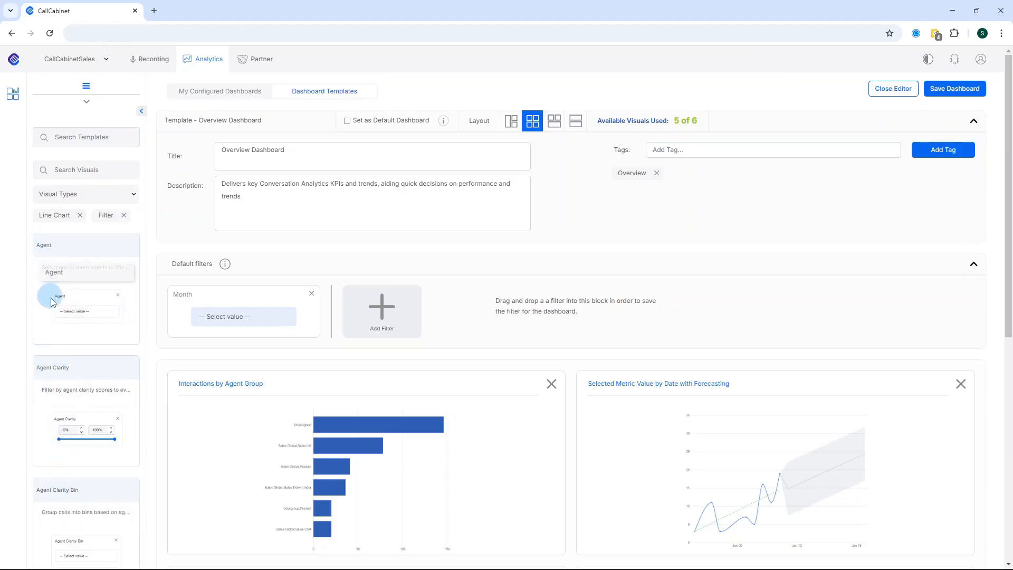
pyautogui.scroll(-8, 53, 303)
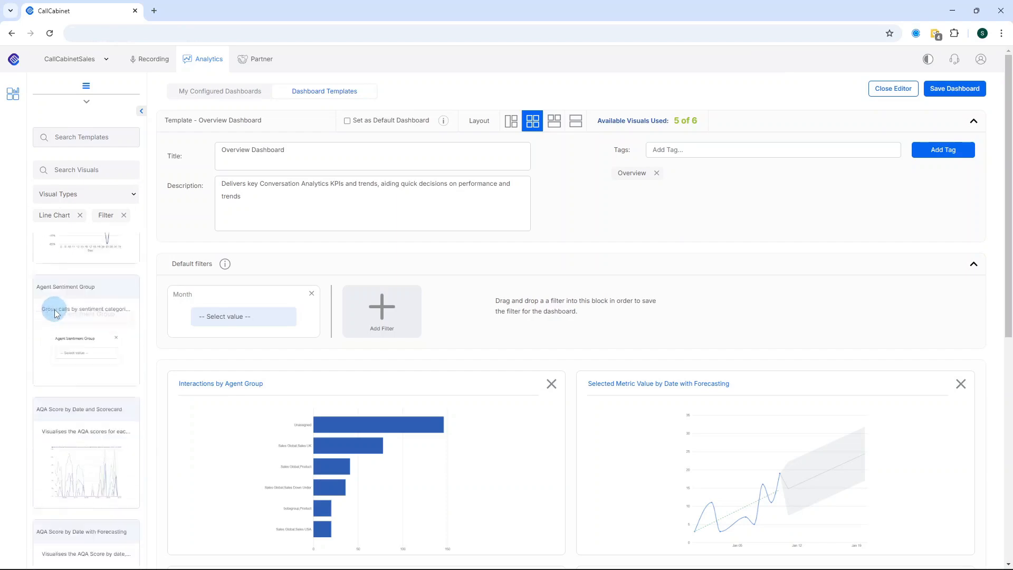
pyautogui.scroll(-10, 54, 312)
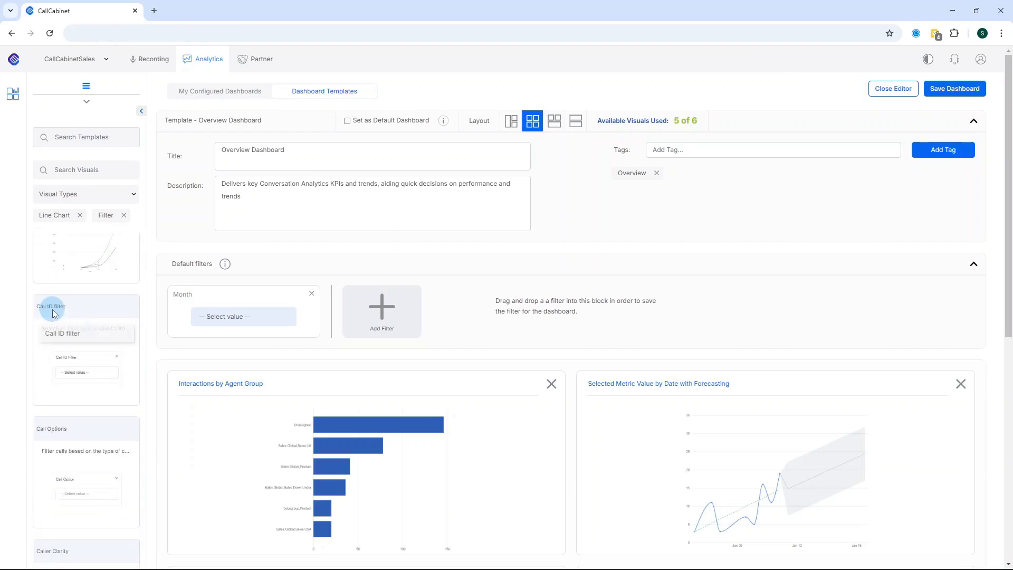
pyautogui.scroll(-10, 55, 313)
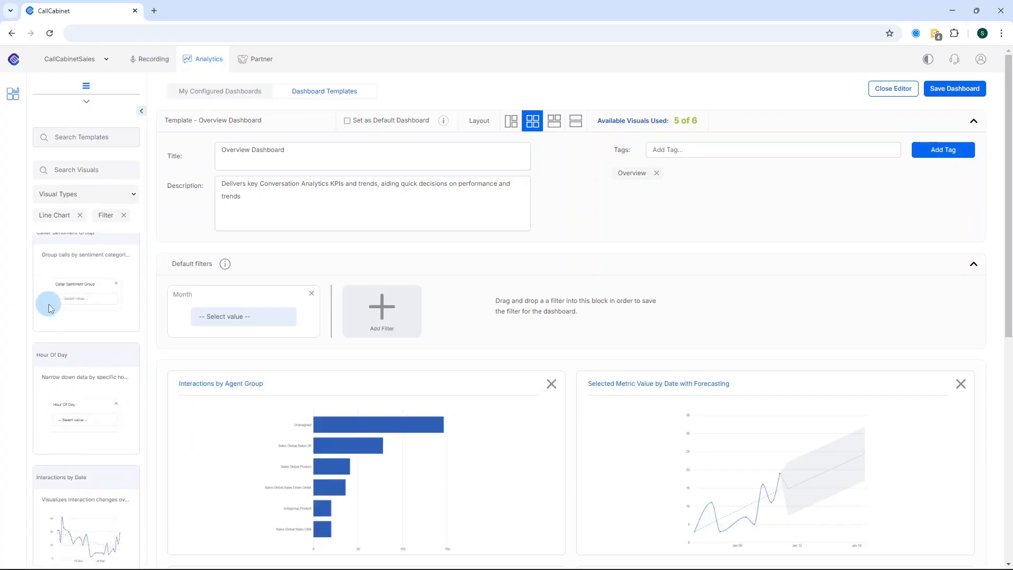
pyautogui.scroll(-3, 51, 309)
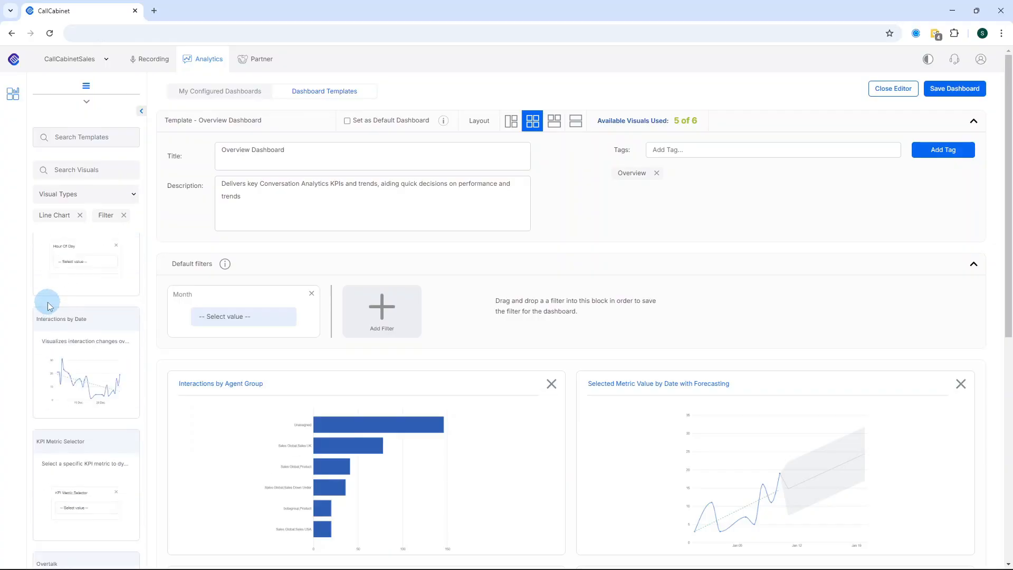
pyautogui.click(80, 215)
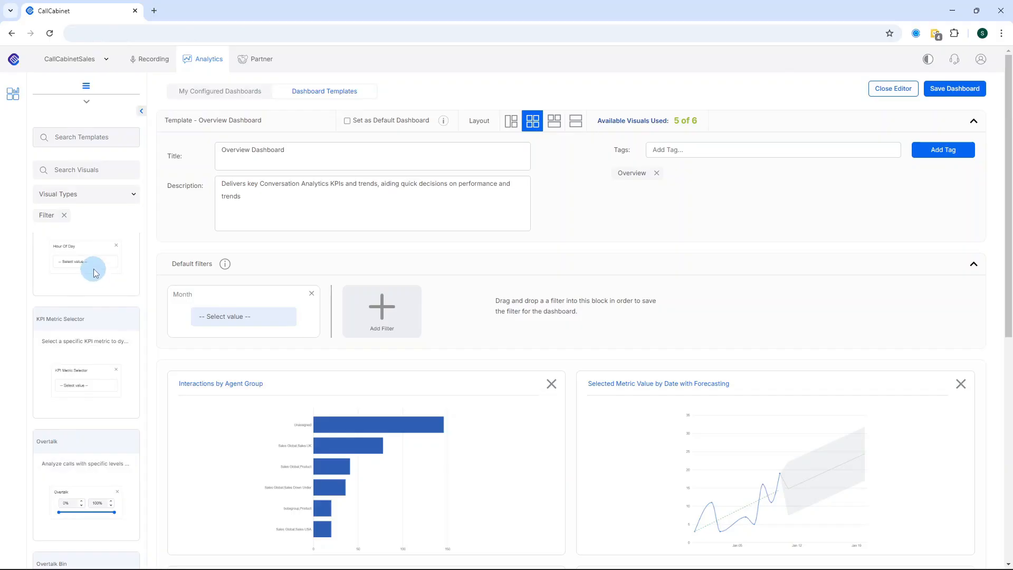
# Browse the available filters and add the Overtalk filter to the default filters in place of the removed selector.
pyautogui.scroll(-4, 94, 246)
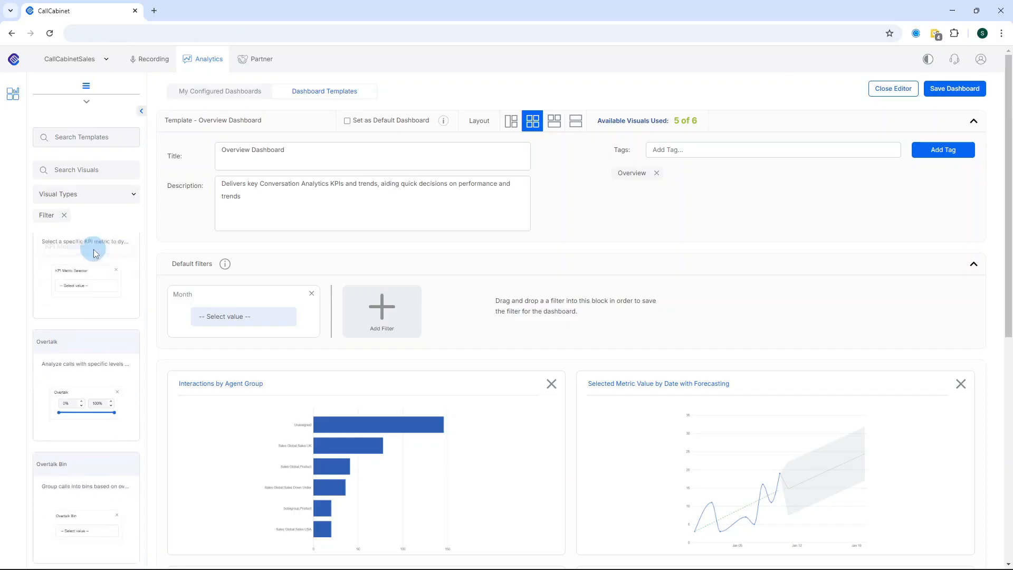
pyautogui.scroll(-5, 93, 249)
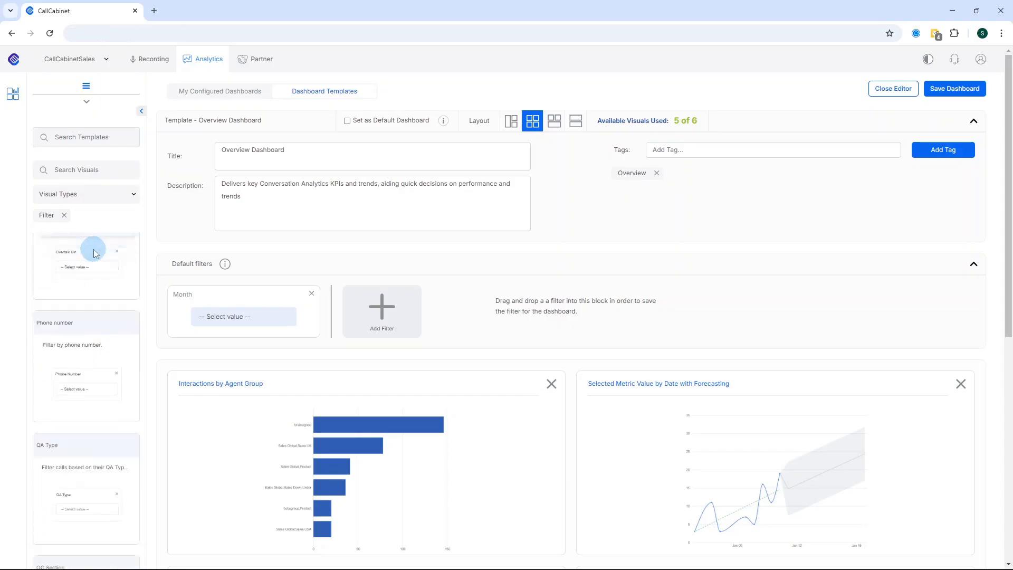
pyautogui.scroll(-3, 94, 249)
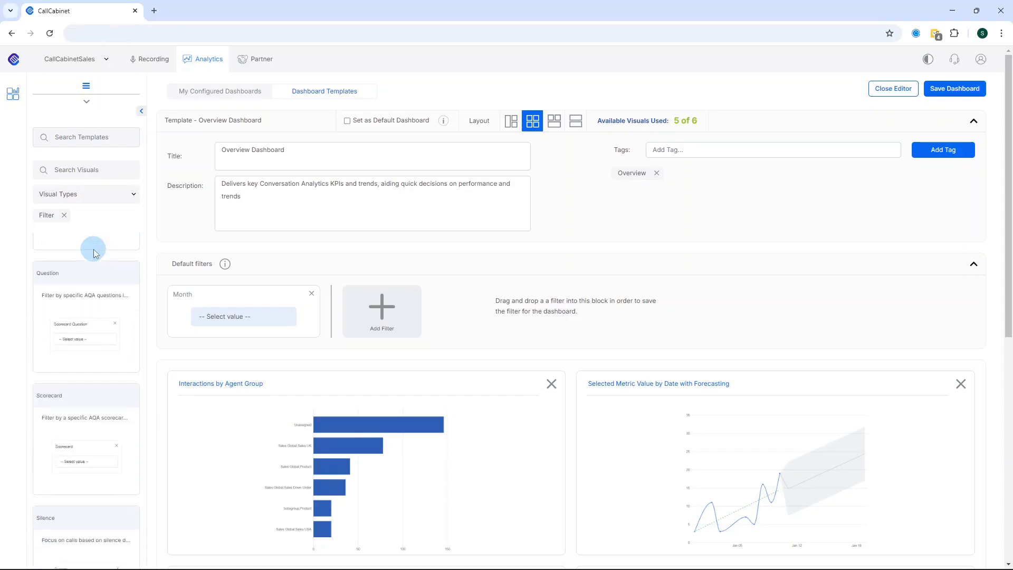
pyautogui.moveTo(93, 249); pyautogui.dragTo(86, 273)
pyautogui.scroll(10, 86, 273)
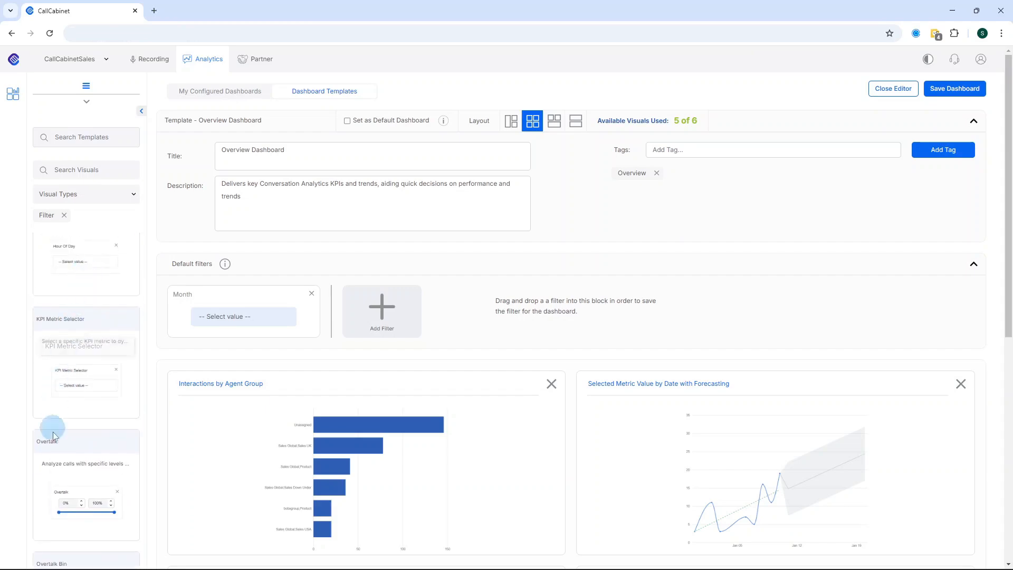
pyautogui.moveTo(74, 429); pyautogui.dragTo(536, 296)
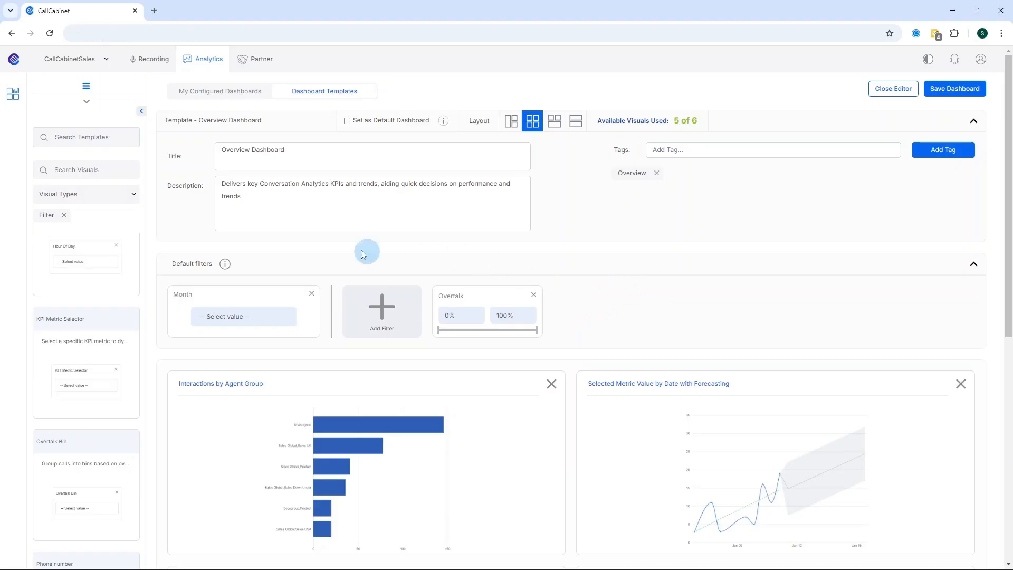
# Switch the visuals library from the Filter type to Line Chart, and clear the type restriction so all visuals are listed.
pyautogui.click(135, 198)
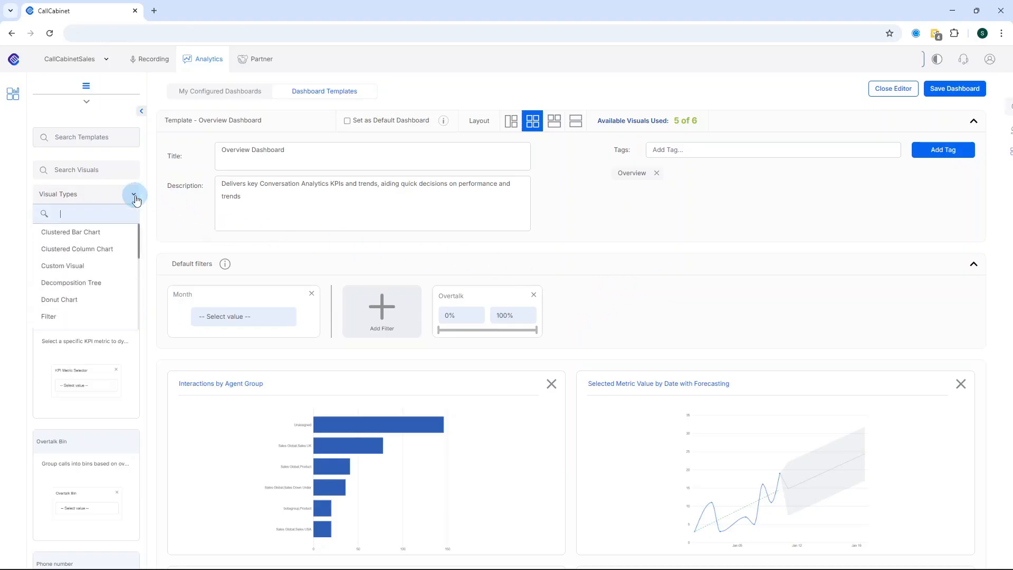
pyautogui.scroll(-2, 106, 315)
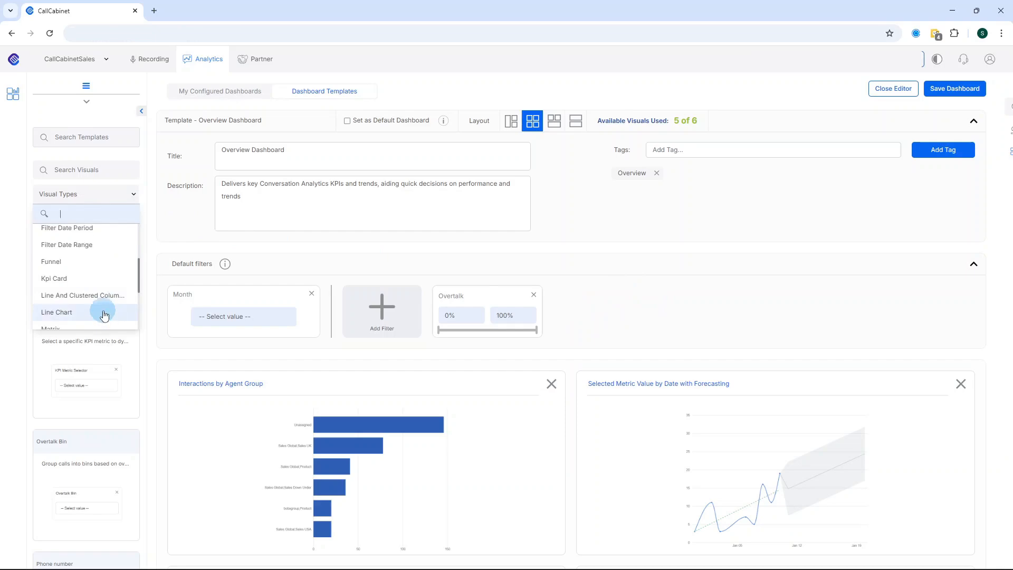
pyautogui.click(90, 314)
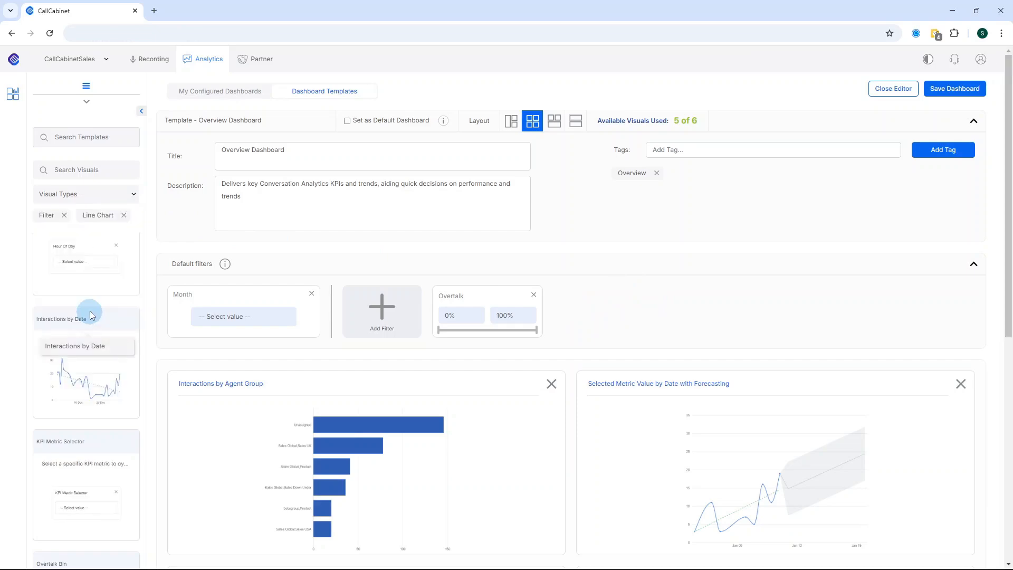
pyautogui.click(65, 214)
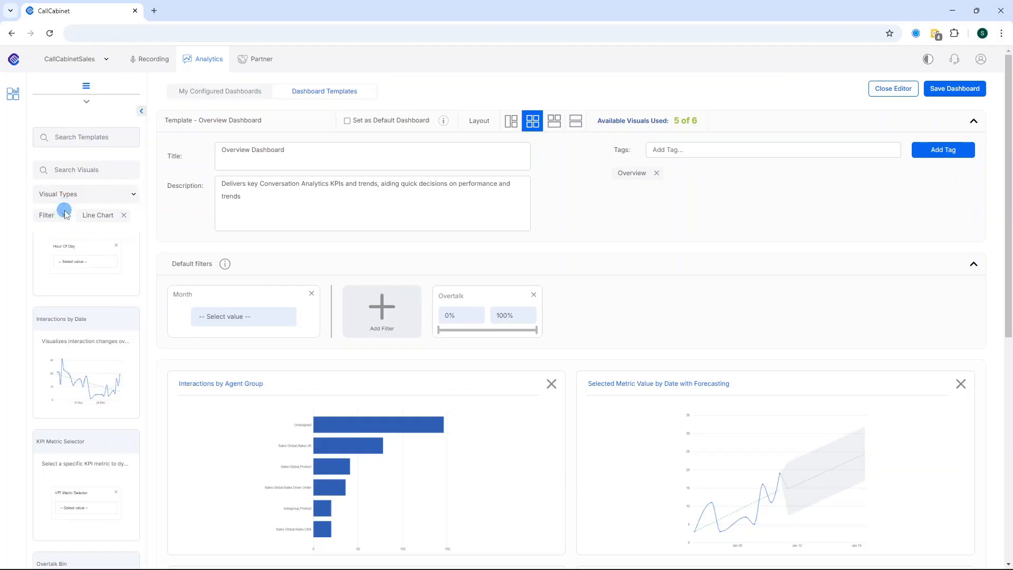
pyautogui.click(63, 215)
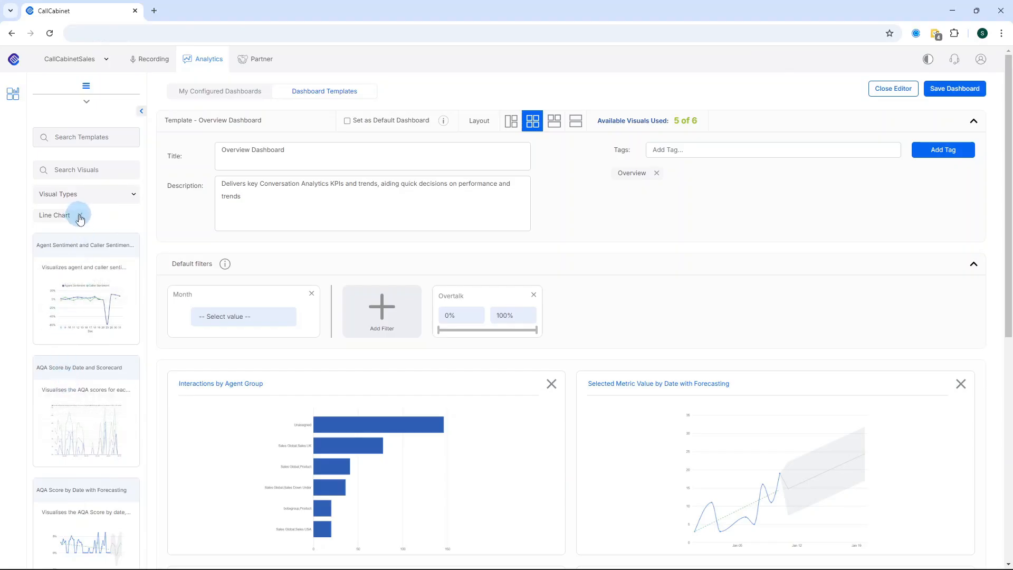
pyautogui.click(80, 216)
pyautogui.click(79, 217)
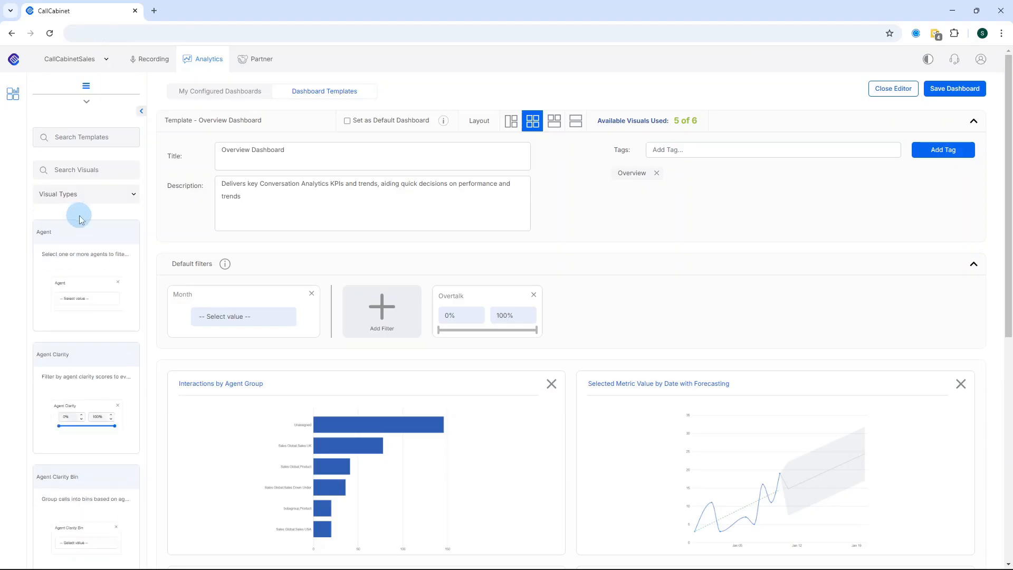
# Browse the full visuals library and add the Agent filter to the default filters beside Overtalk.
pyautogui.scroll(-5, 87, 254)
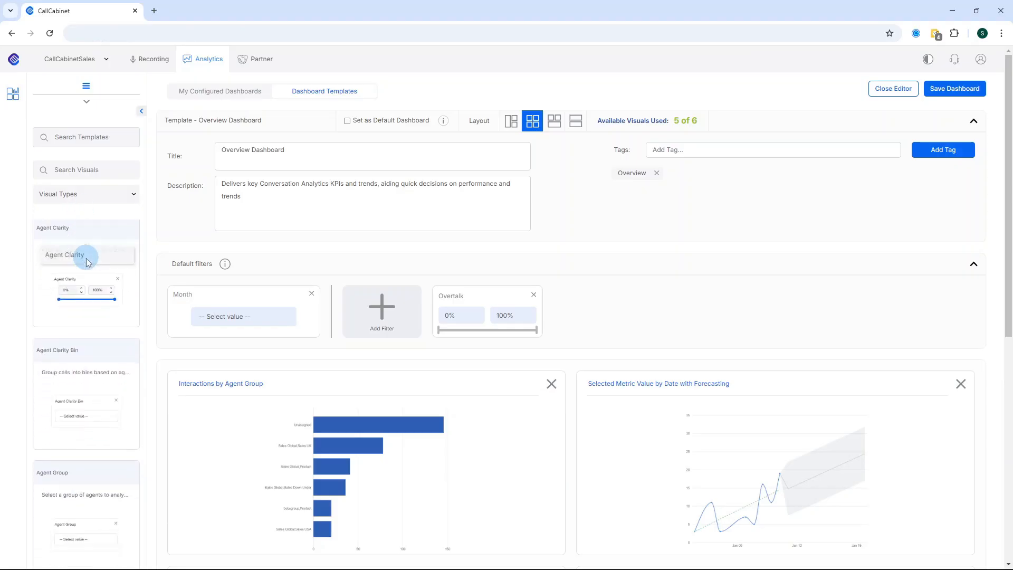
pyautogui.scroll(-5, 87, 259)
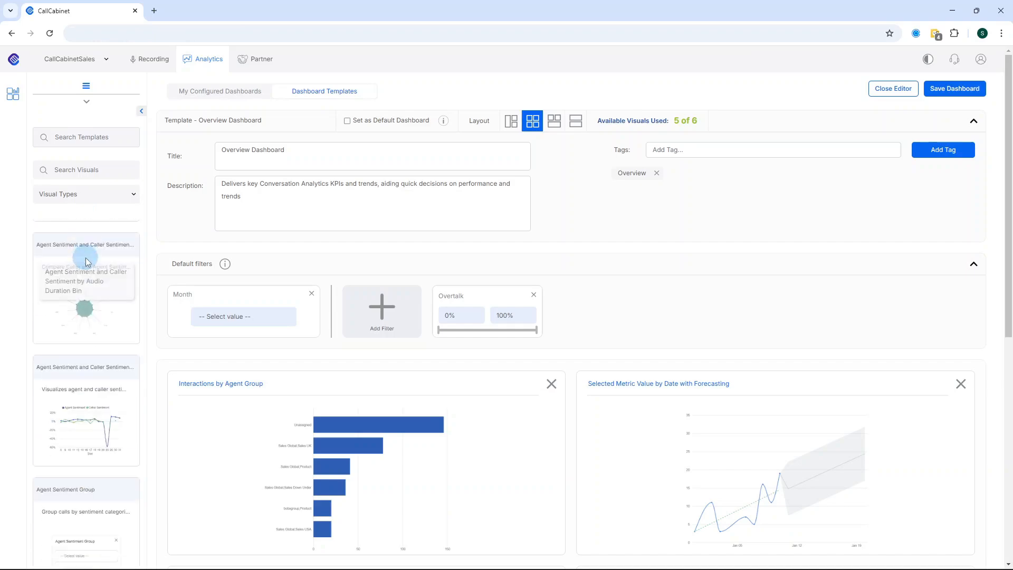
pyautogui.scroll(5, 85, 257)
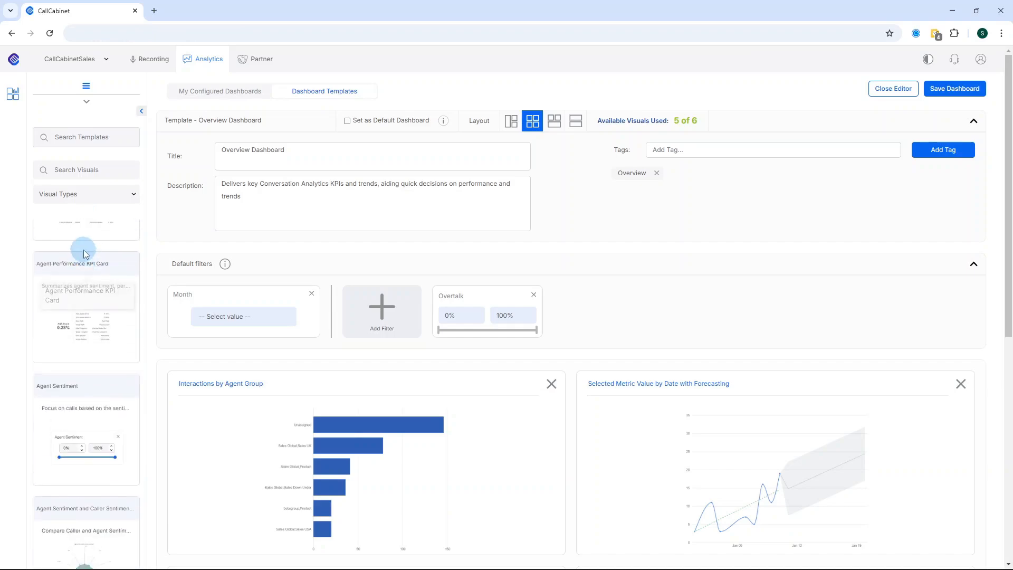
pyautogui.scroll(4, 86, 254)
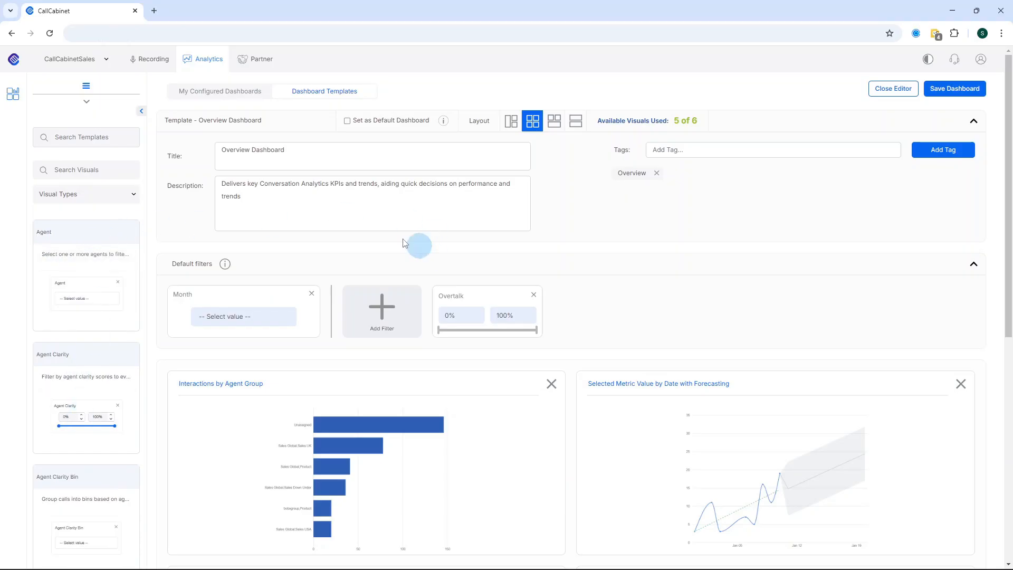
pyautogui.moveTo(97, 237); pyautogui.dragTo(611, 296)
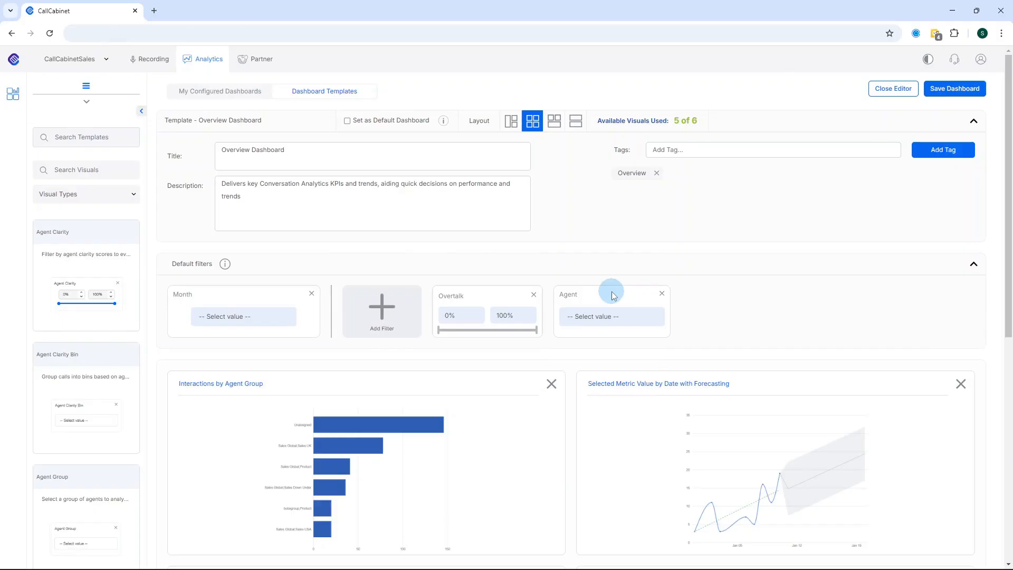
# Remove the Agent filter from the default filters and add the tag Agent to the dashboard.
pyautogui.click(662, 294)
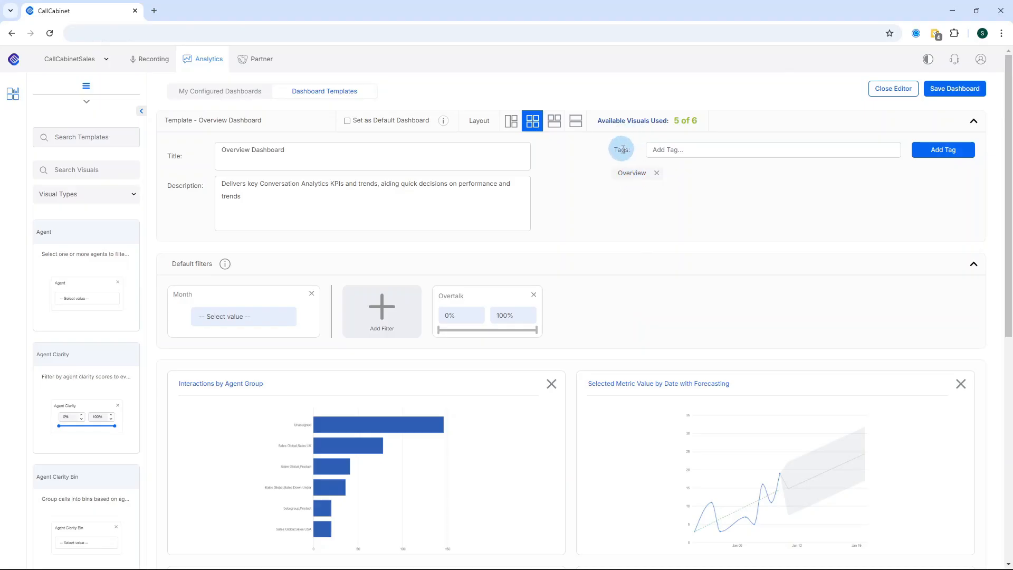
pyautogui.click(663, 149)
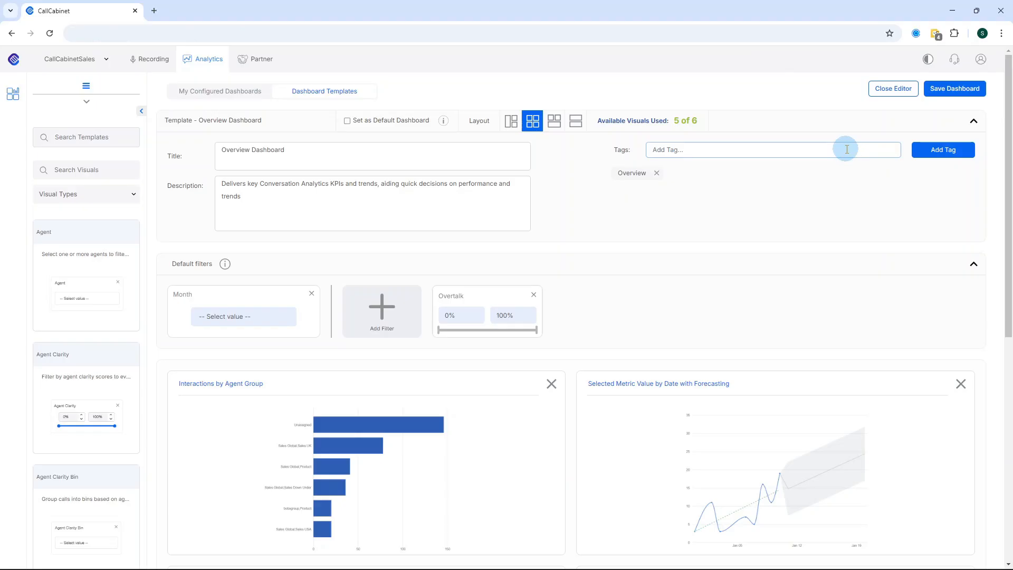
pyautogui.write('Agent')
pyautogui.click(939, 150)
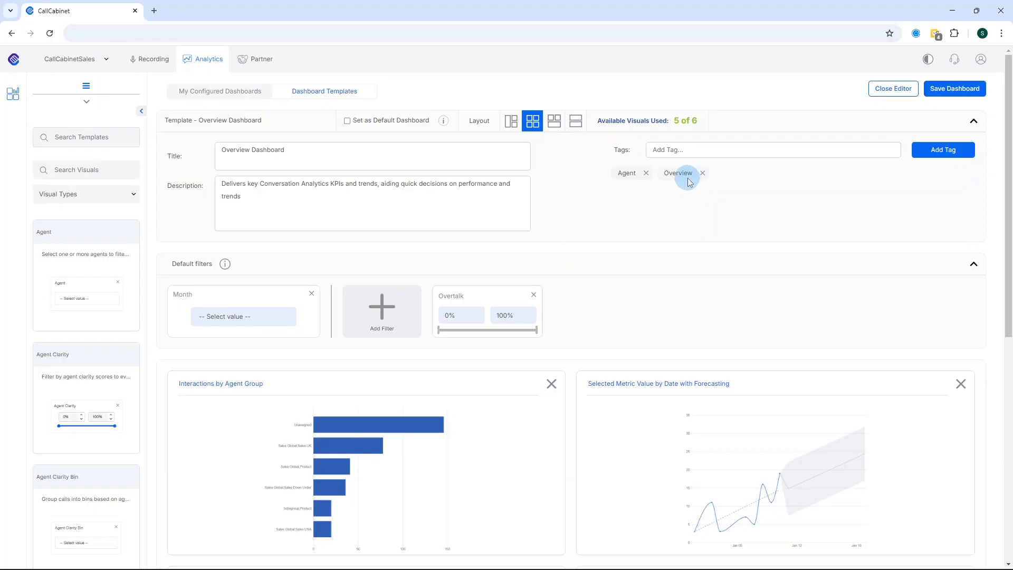
# Change the dashboard title to "My Overview Dashboard" and save the dashboard.
pyautogui.click(286, 152)
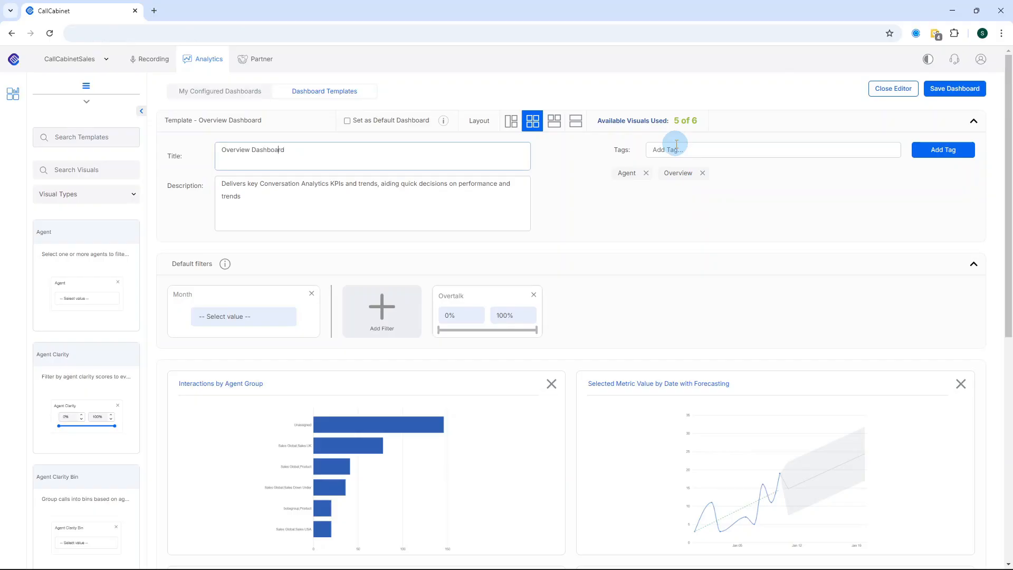
pyautogui.write('My')
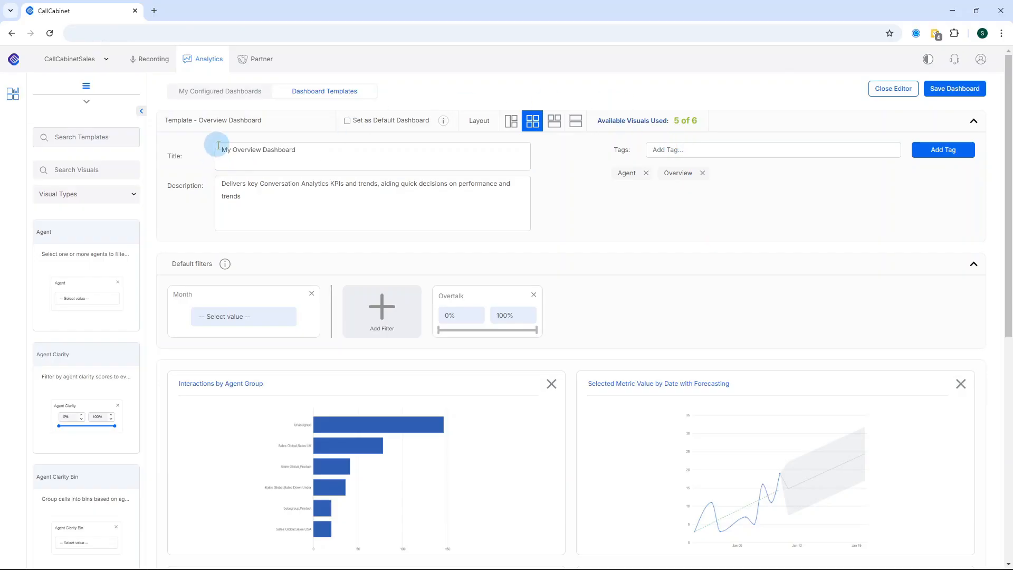
pyautogui.click(236, 186)
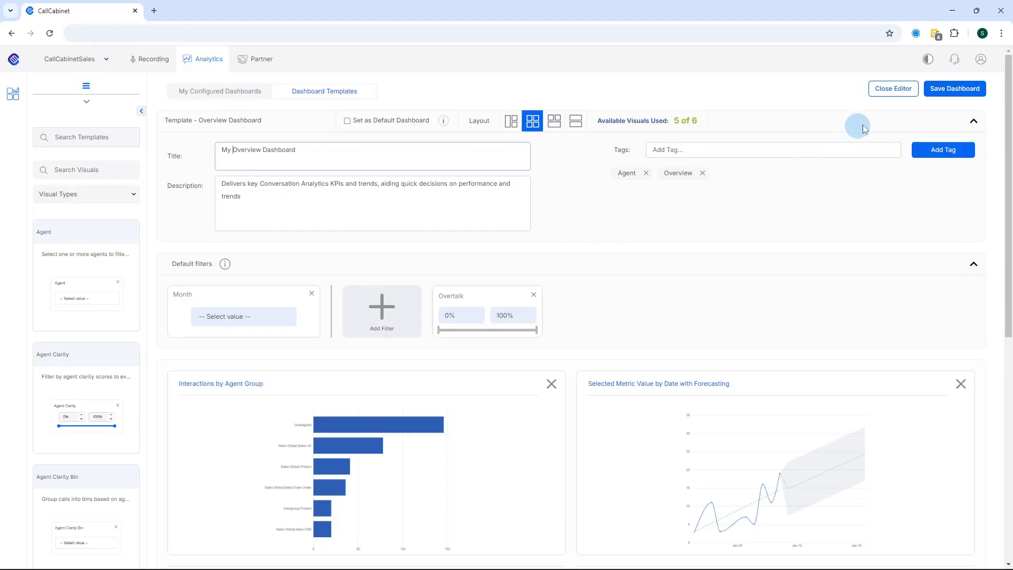
pyautogui.click(957, 94)
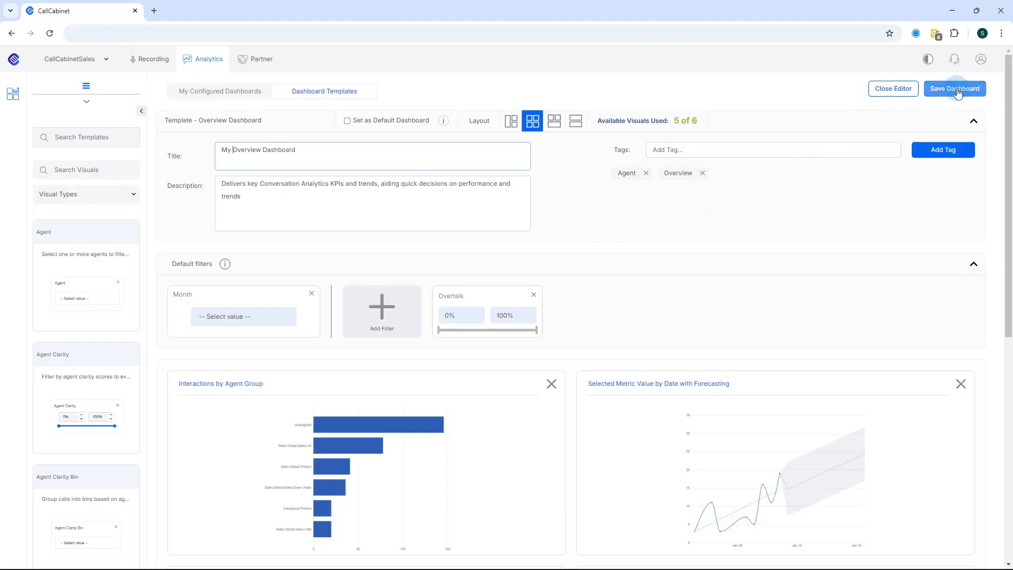
pyautogui.click(958, 93)
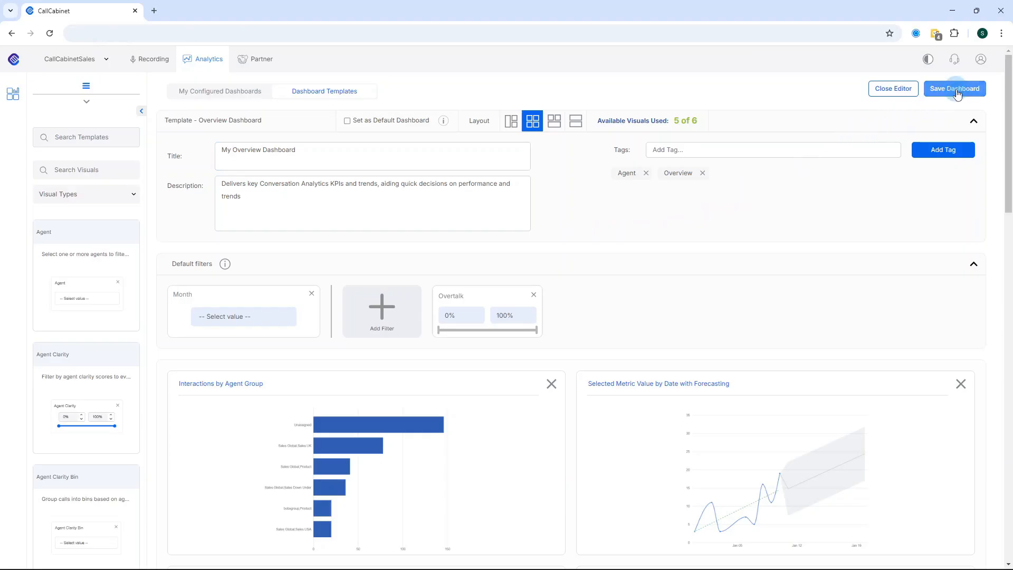
pyautogui.click(958, 94)
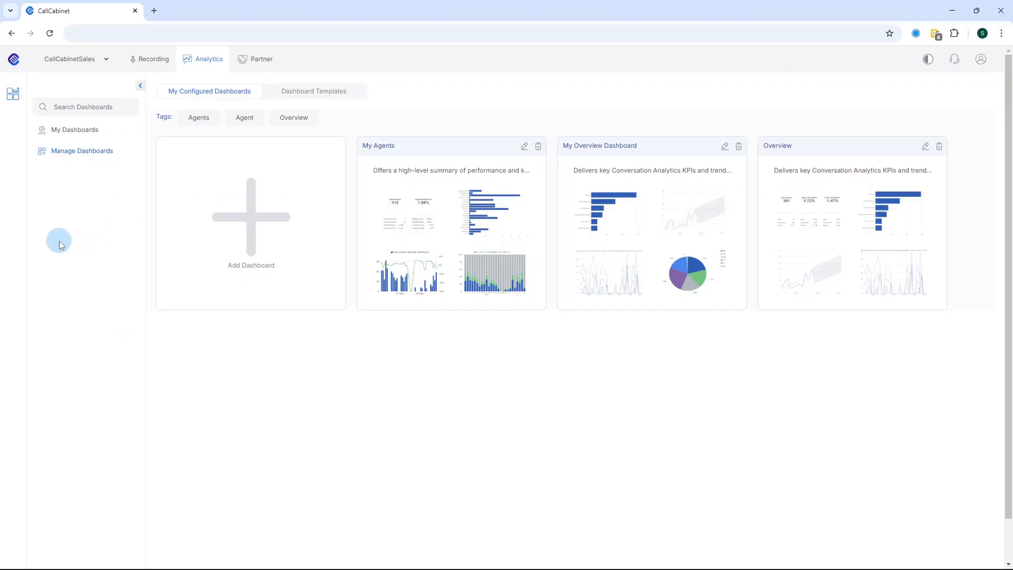
# Open My Overview Dashboard for editing from the managed dashboards, confirm it as the default dashboard and save it.
pyautogui.click(76, 134)
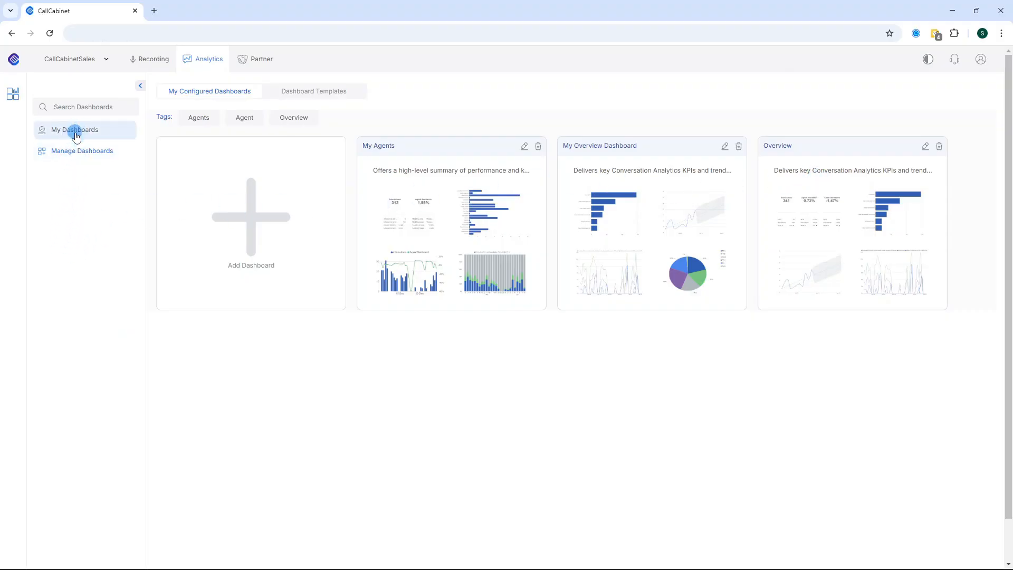
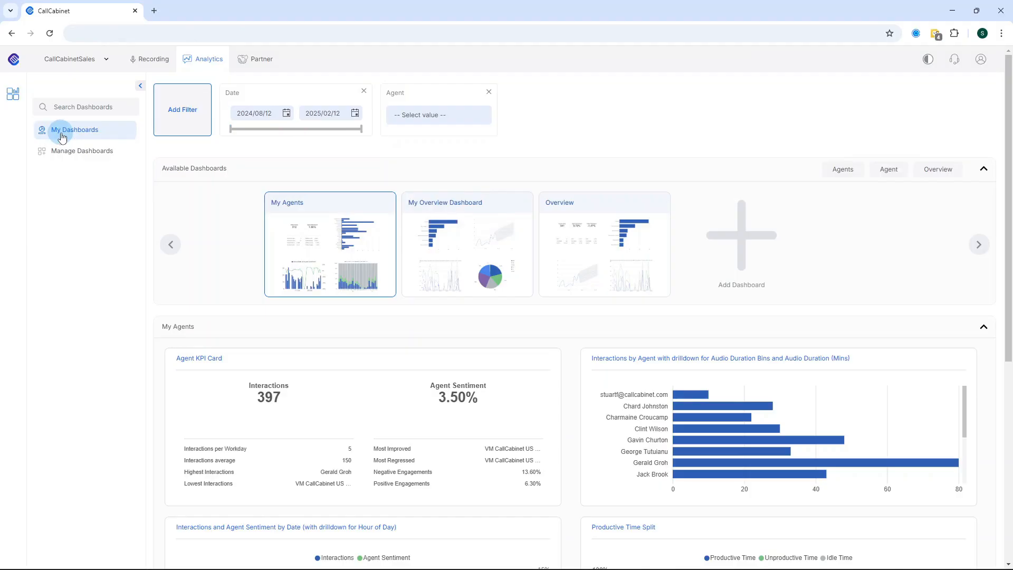
pyautogui.click(68, 153)
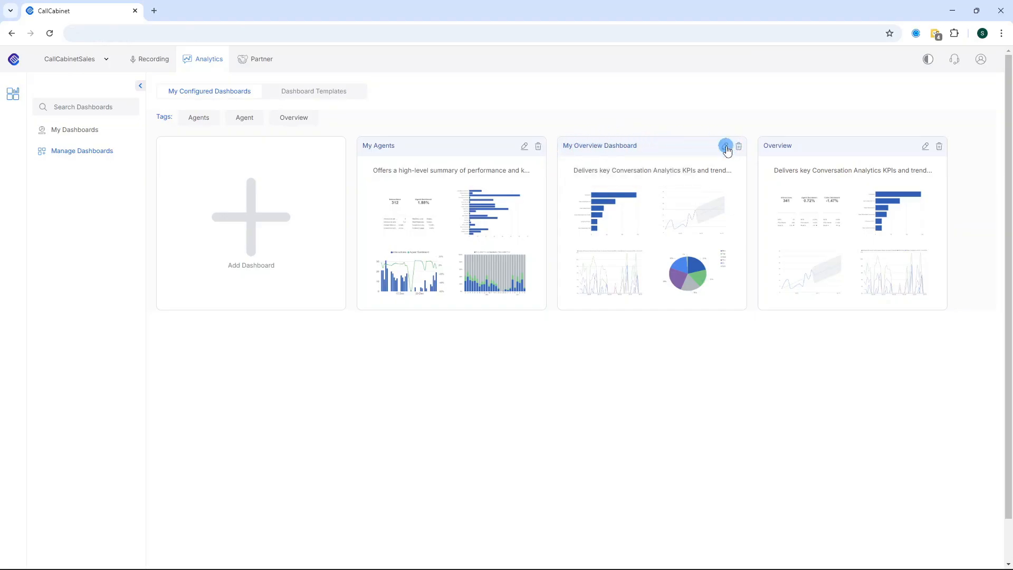
pyautogui.click(726, 147)
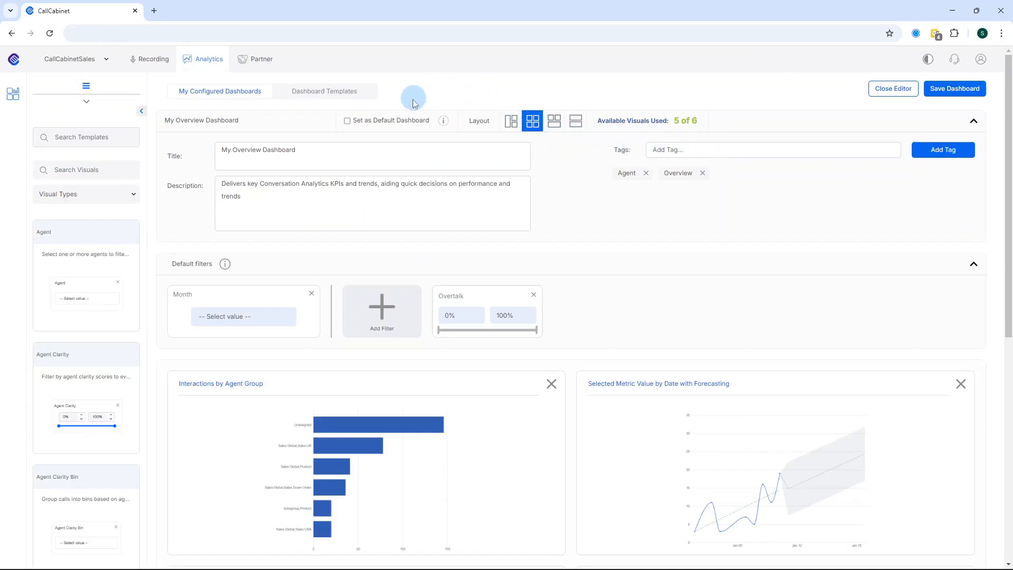
pyautogui.click(347, 122)
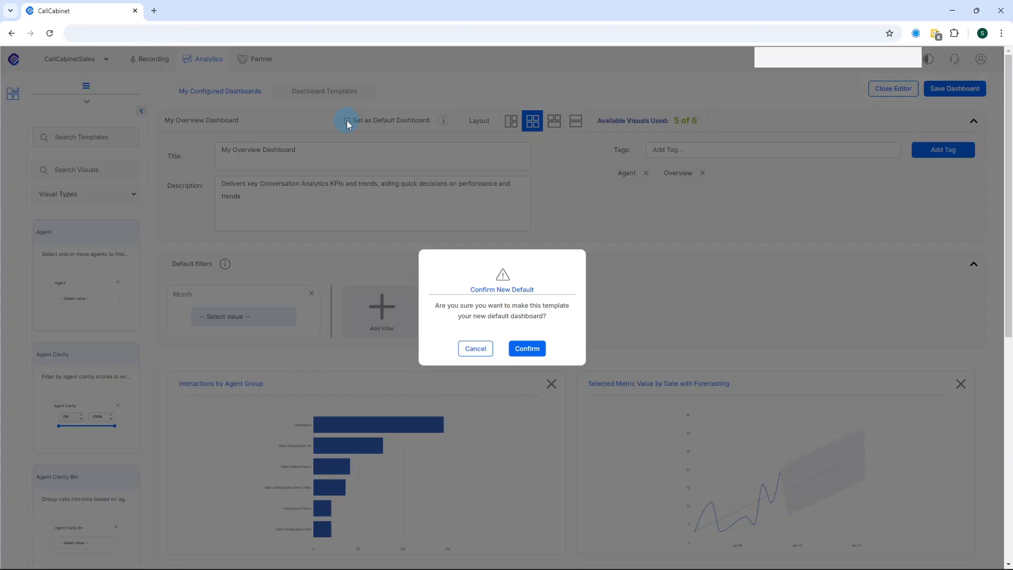
pyautogui.click(520, 351)
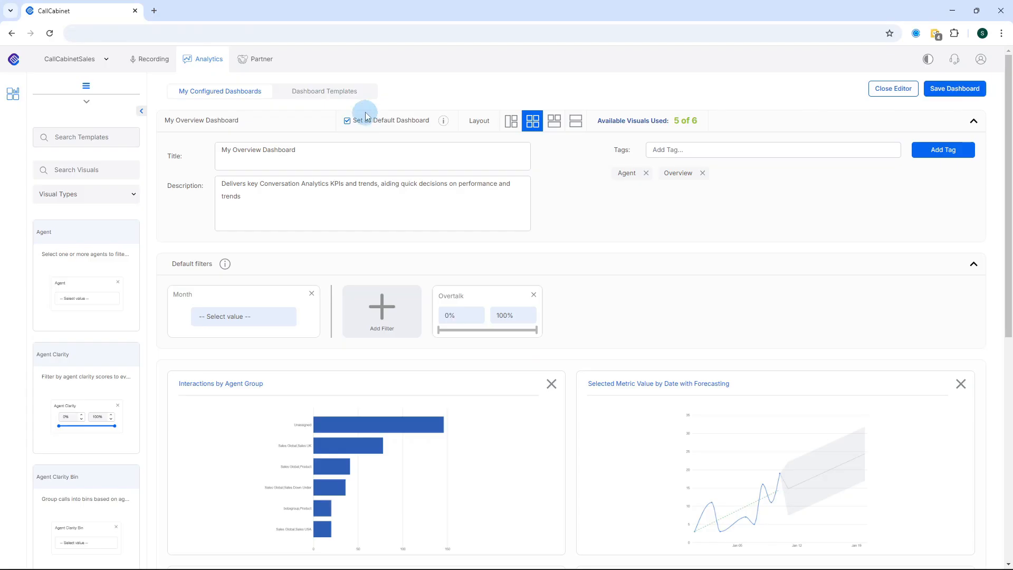
pyautogui.click(959, 89)
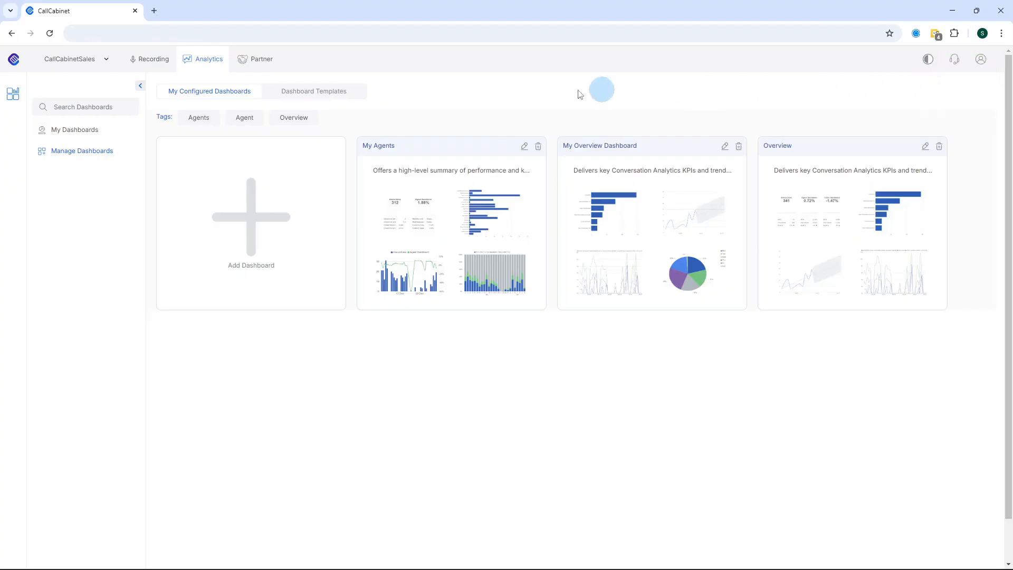
# Open the My Dashboards view and examine the values offered by the Month filter.
pyautogui.click(71, 131)
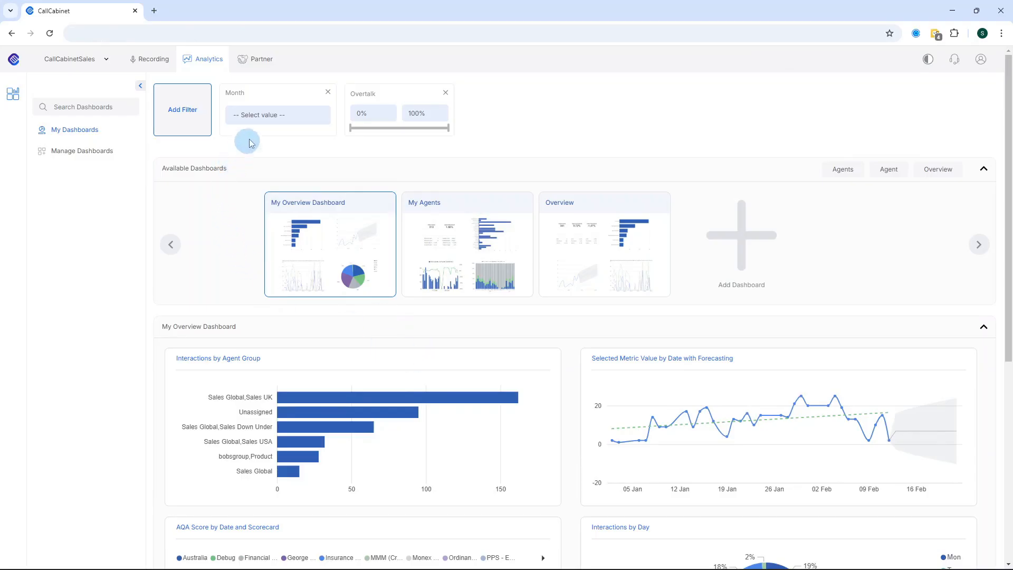
pyautogui.click(293, 114)
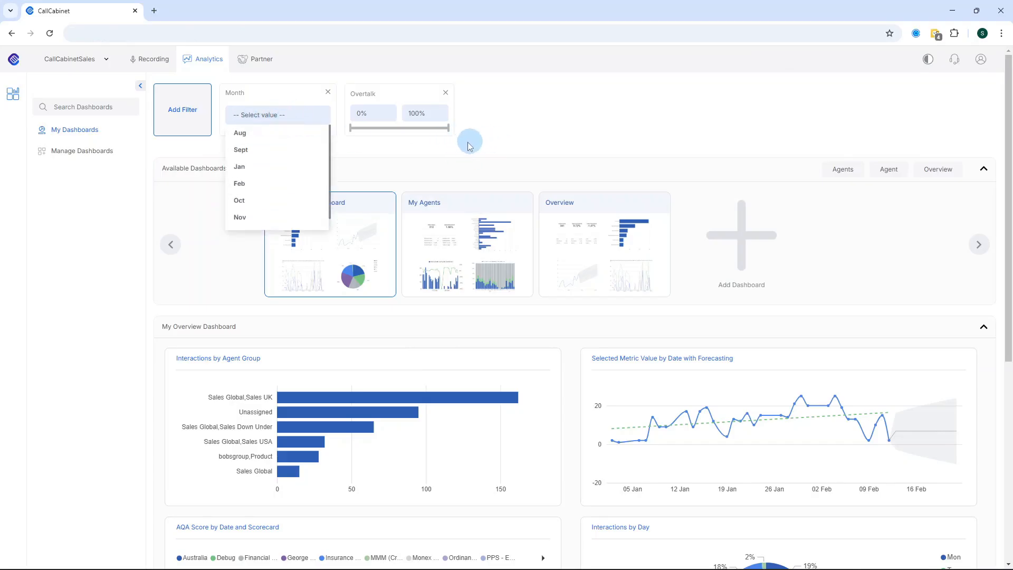
pyautogui.click(433, 155)
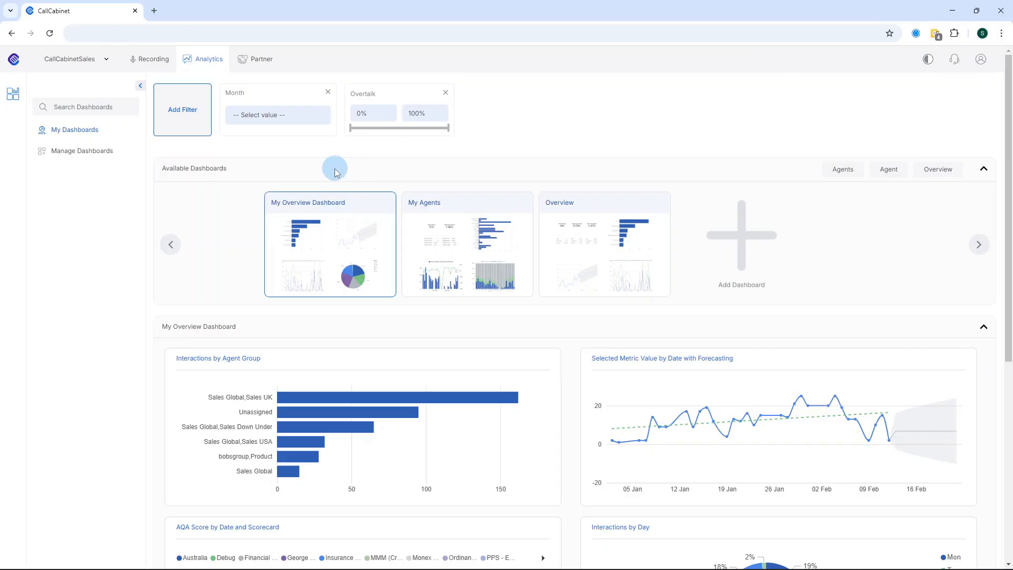
# Try the Audio Direction filter with the value Incoming on My Overview Dashboard, and remove the filter again.
pyautogui.click(182, 116)
pyautogui.scroll(-1, 189, 200)
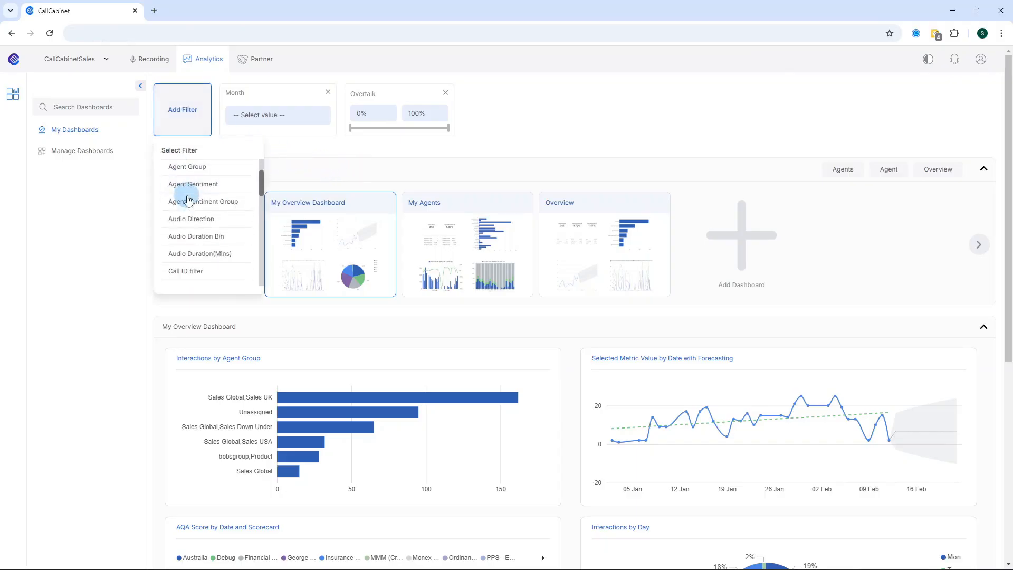
pyautogui.scroll(-1, 188, 200)
pyautogui.scroll(1, 188, 199)
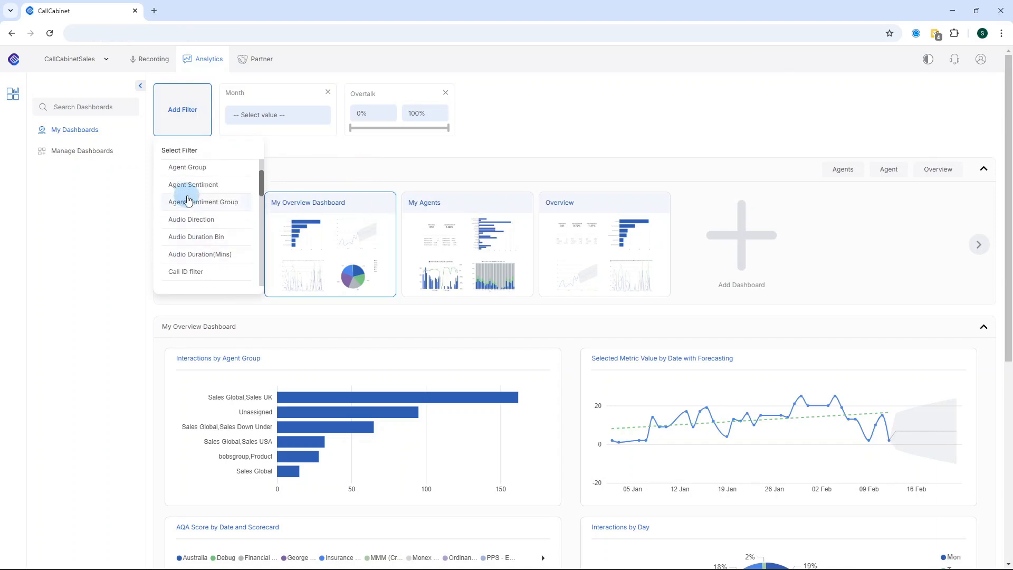
pyautogui.click(206, 224)
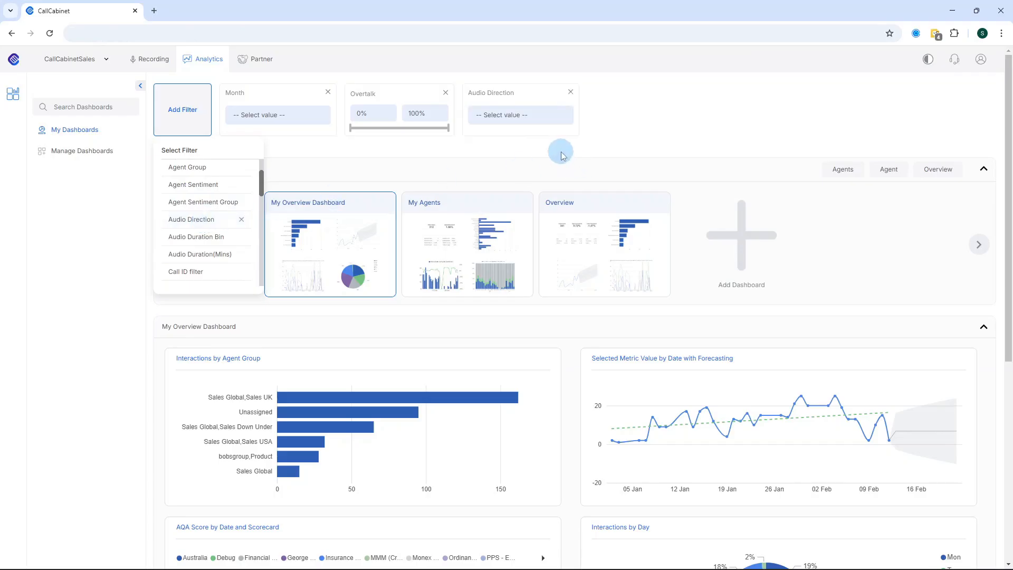
pyautogui.click(562, 127)
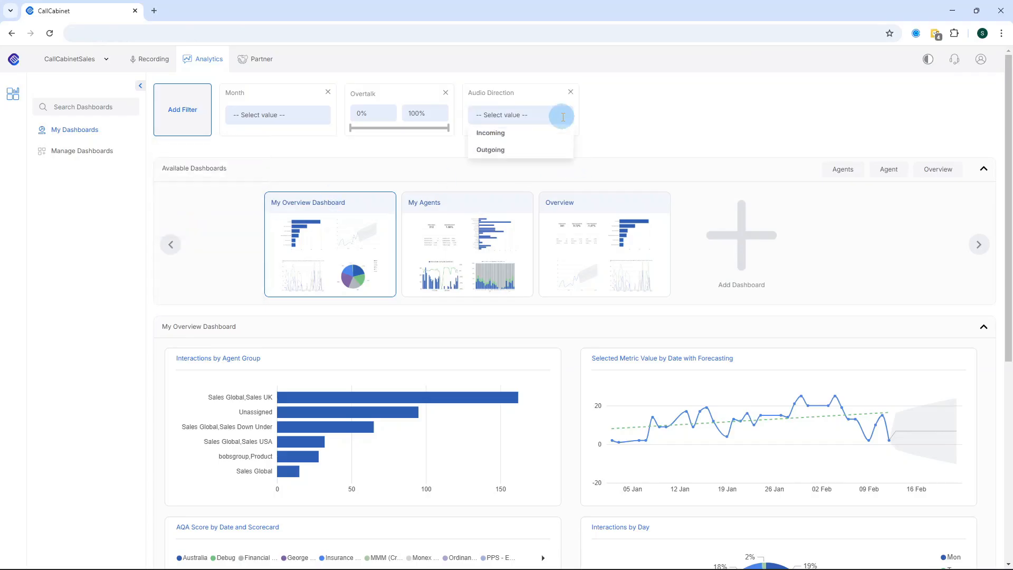
pyautogui.click(499, 140)
pyautogui.click(610, 131)
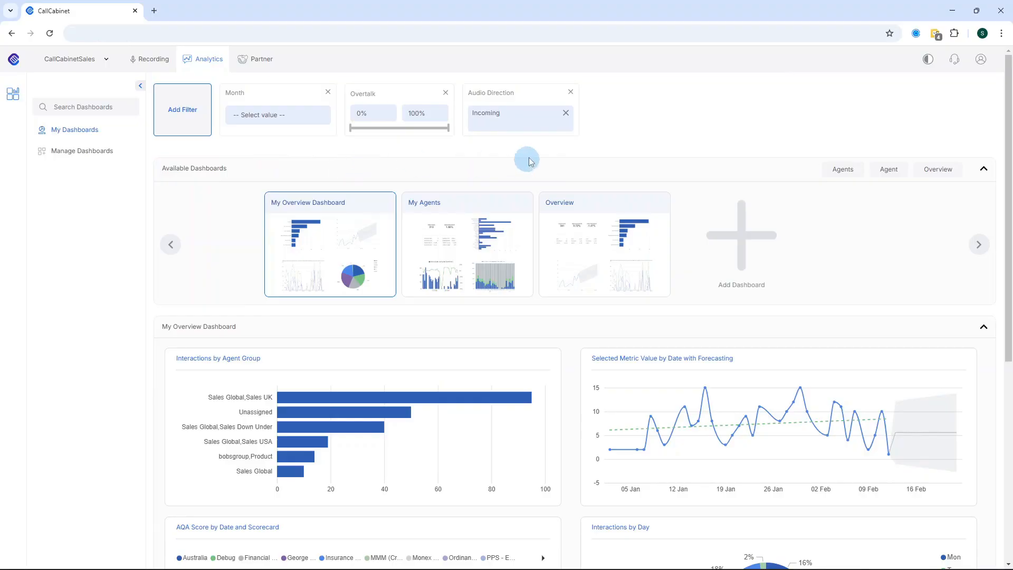
pyautogui.click(571, 93)
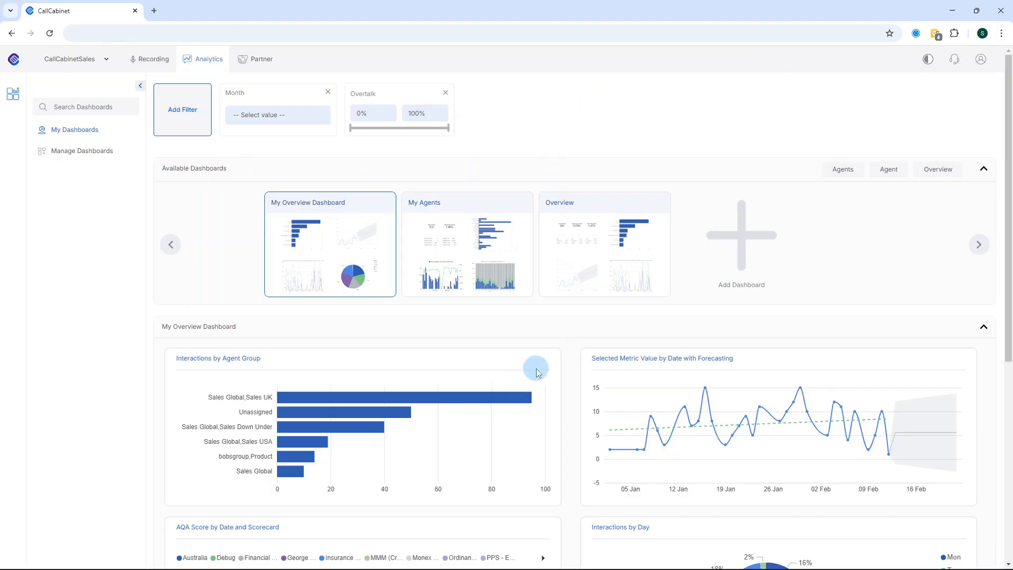
# View the My Agents dashboard, and start a new blank dashboard from the managed dashboards.
pyautogui.click(409, 215)
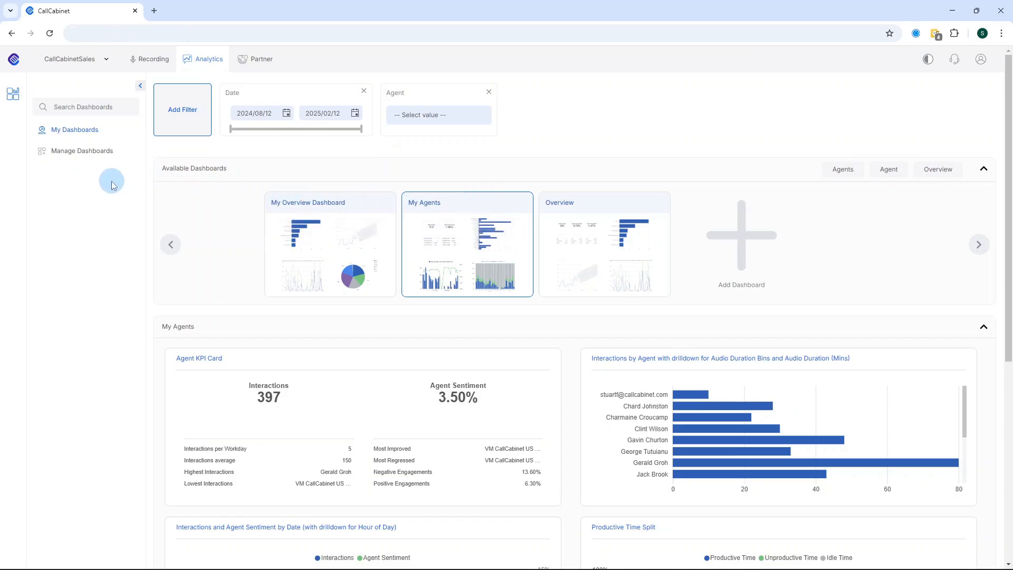
pyautogui.click(76, 151)
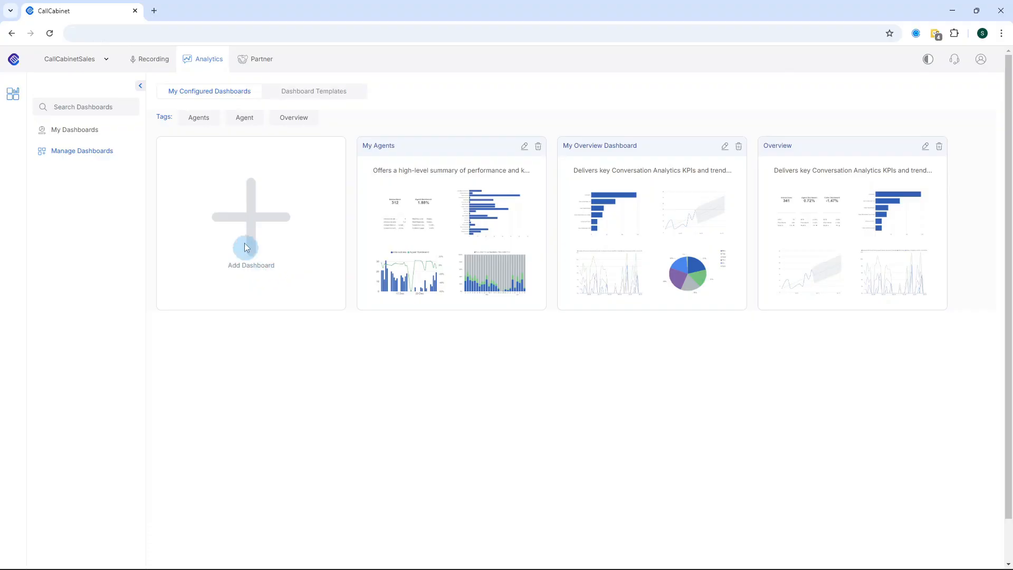
pyautogui.click(250, 217)
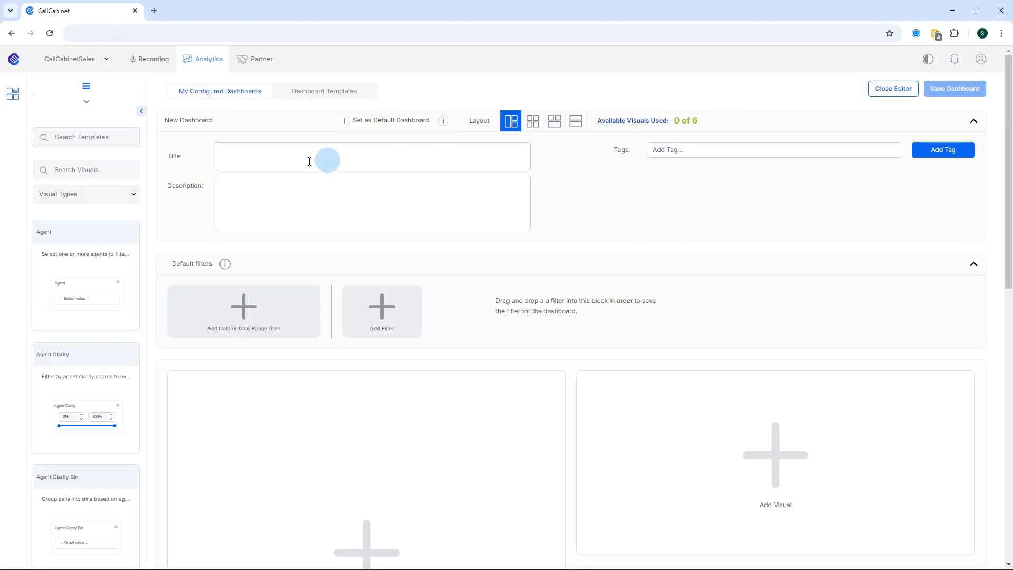
# Search the dashboard templates for "ov" and choose the Overview Dashboard template.
pyautogui.click(76, 135)
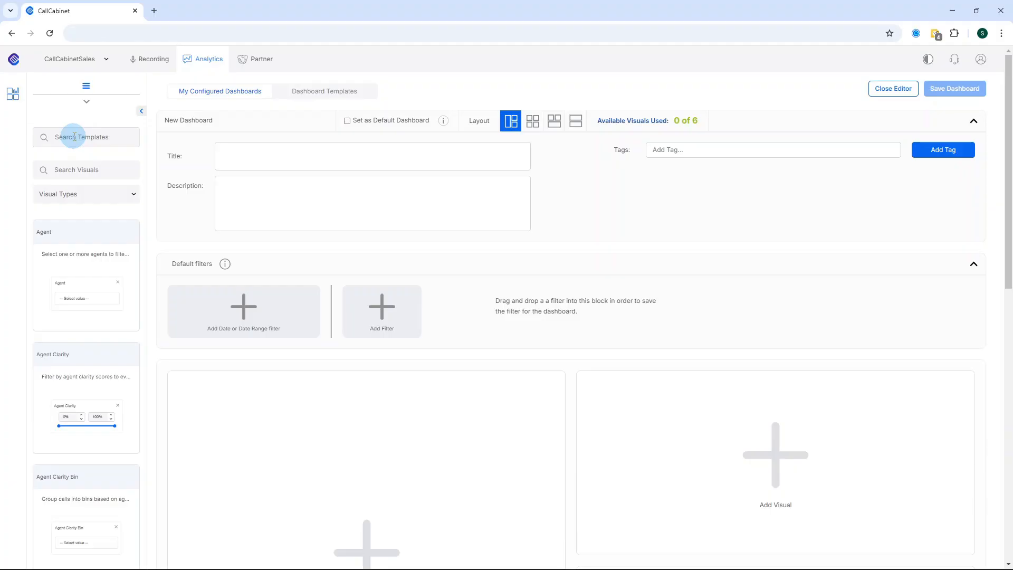
pyautogui.write('ov')
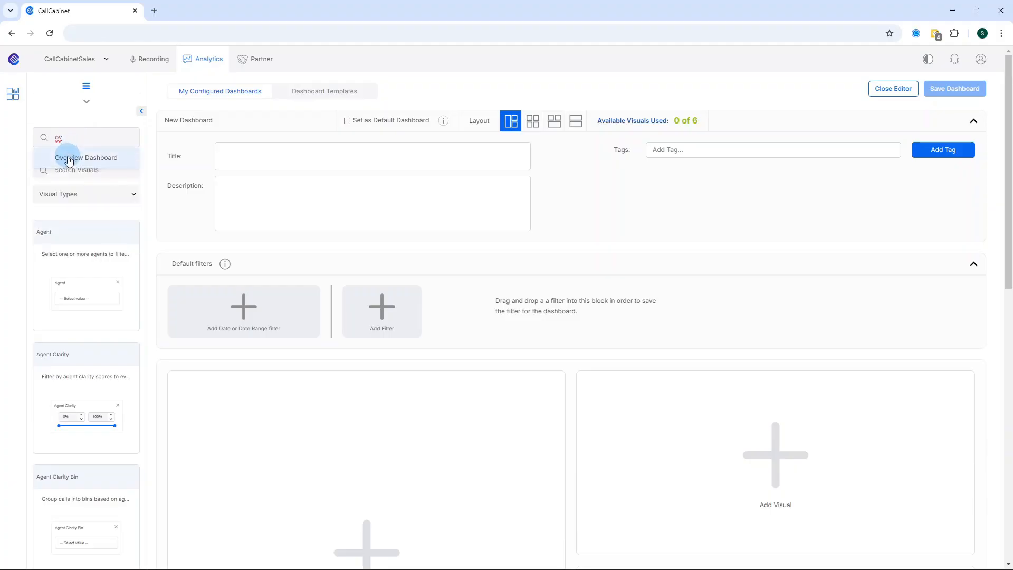
pyautogui.click(68, 158)
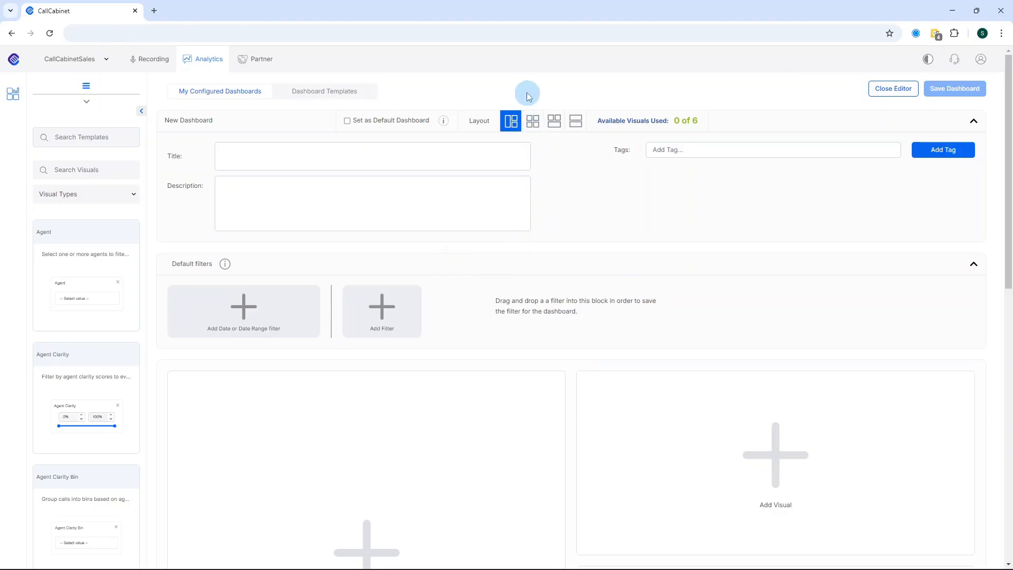
# Set the new dashboard's layout to the even two-by-two grid and title it "My New Dashboard".
pyautogui.click(533, 125)
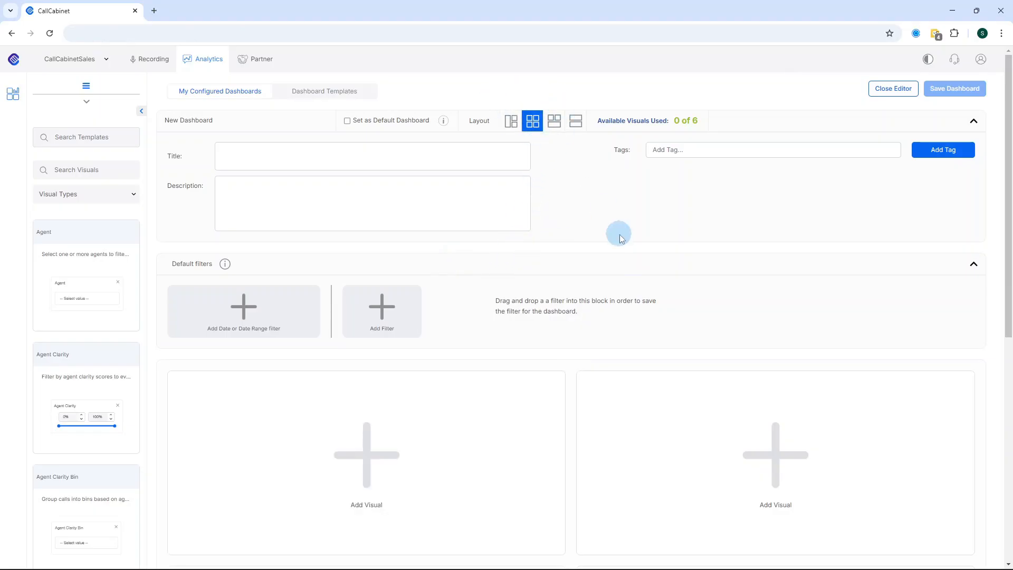
pyautogui.click(399, 149)
pyautogui.write('My ')
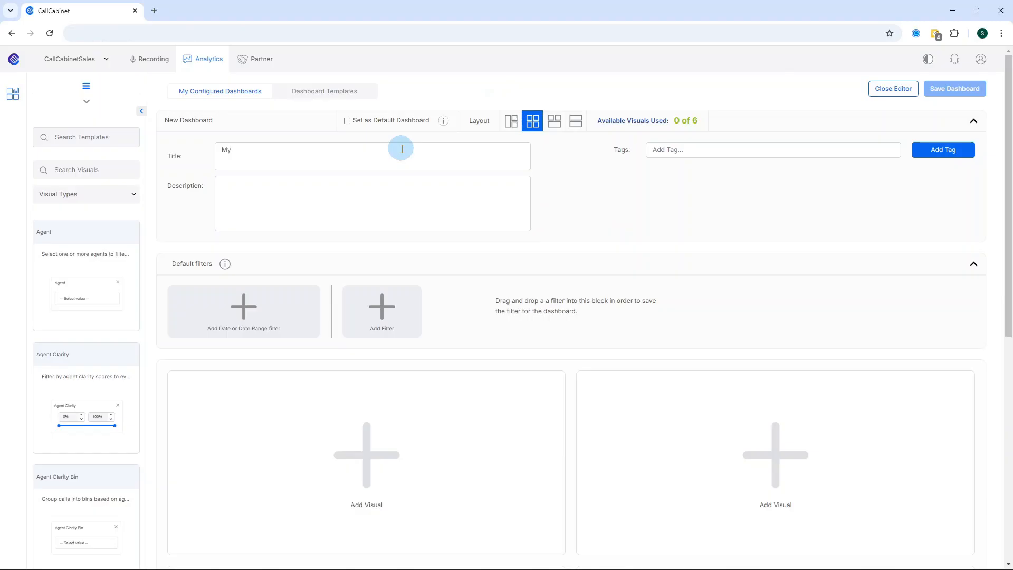
pyautogui.write('New Dashboard')
# Add the tag "Agent" to the new dashboard.
pyautogui.click(664, 150)
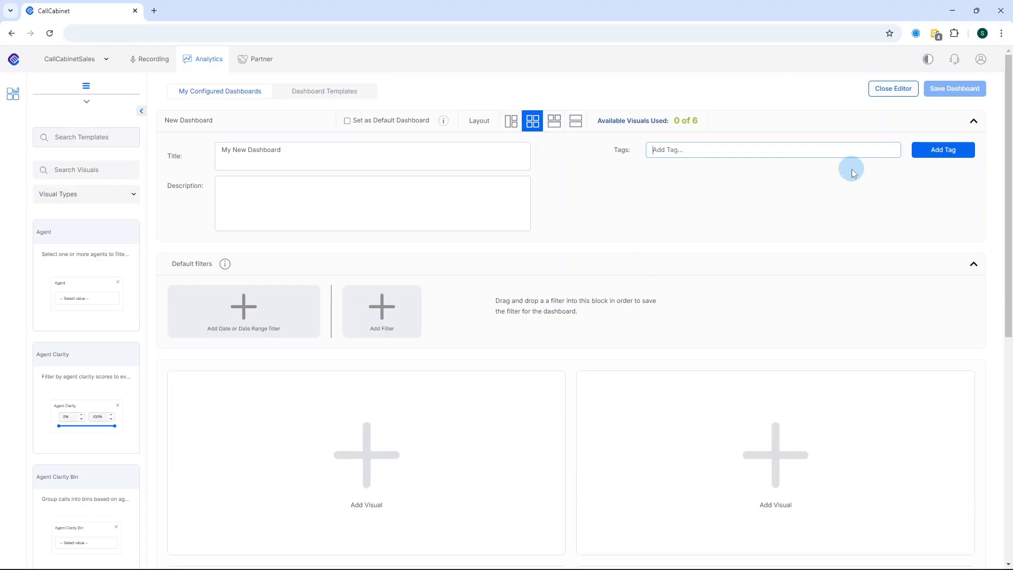
pyautogui.write('Agent')
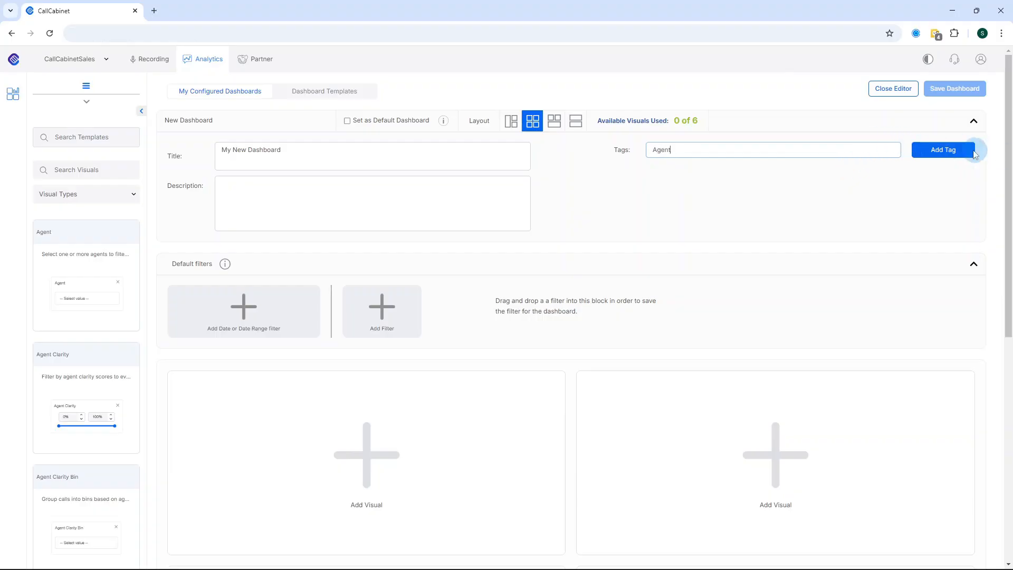
pyautogui.click(973, 152)
pyautogui.click(327, 191)
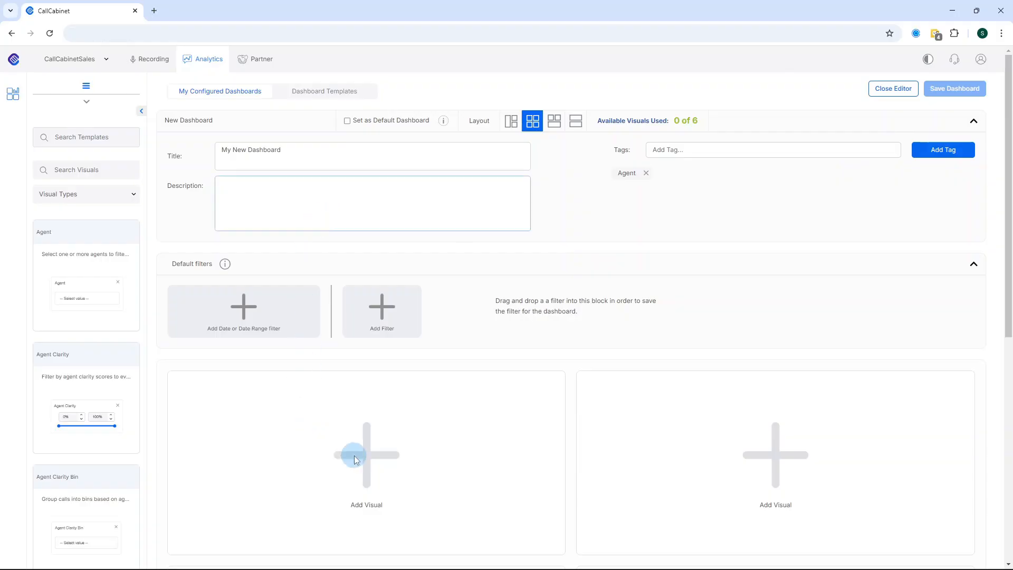
# Filter the visuals by the Pie Chart type and place Interactions by Agent Group in the first visual slot of the layout.
pyautogui.click(85, 194)
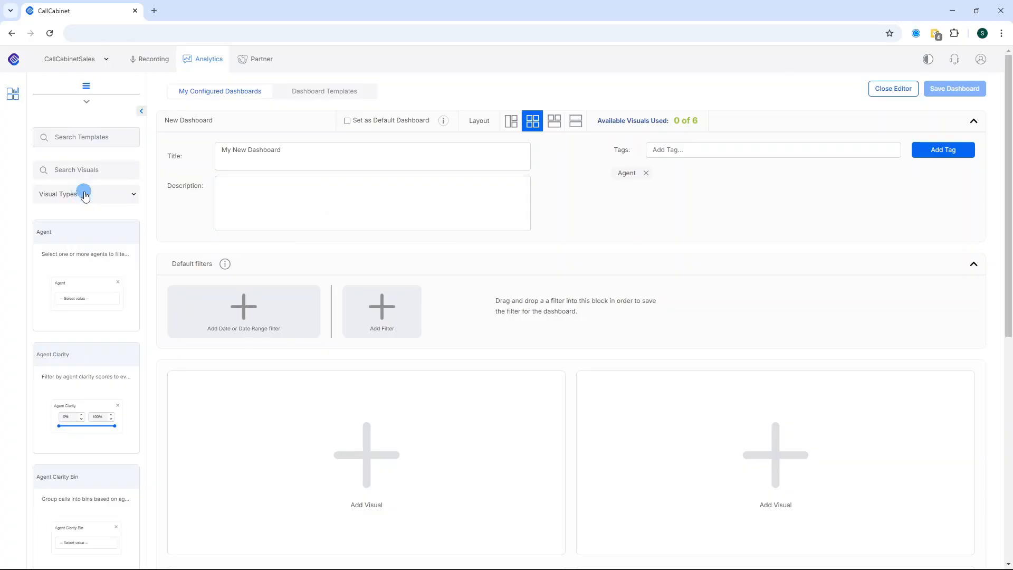
pyautogui.write('pie')
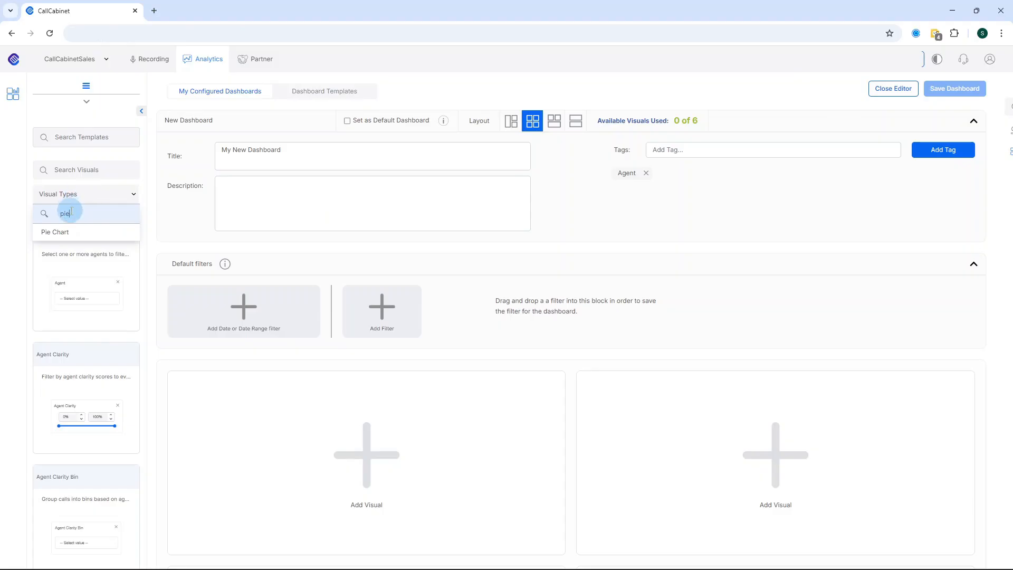
pyautogui.press('Return')
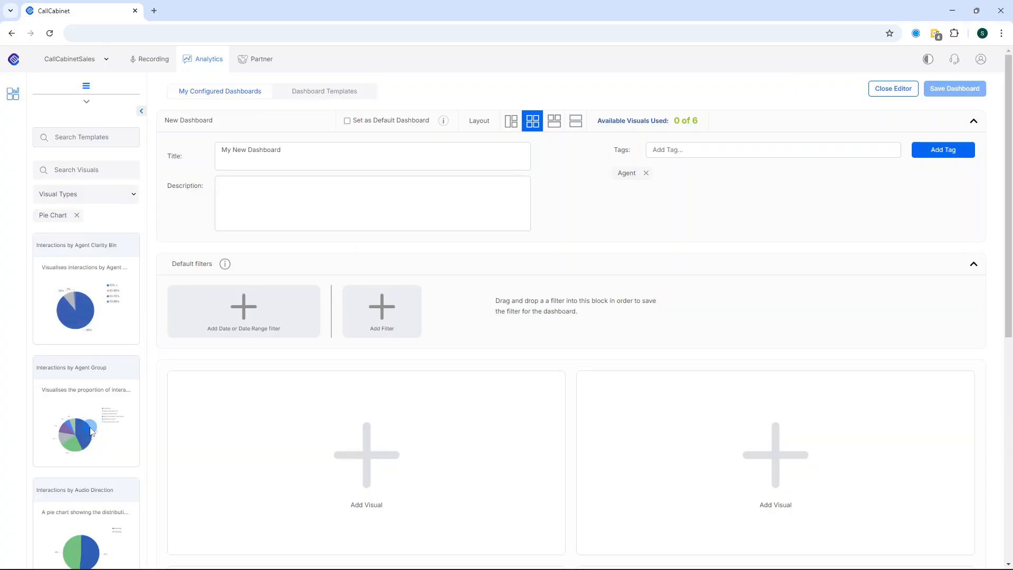
pyautogui.moveTo(91, 432); pyautogui.dragTo(368, 455)
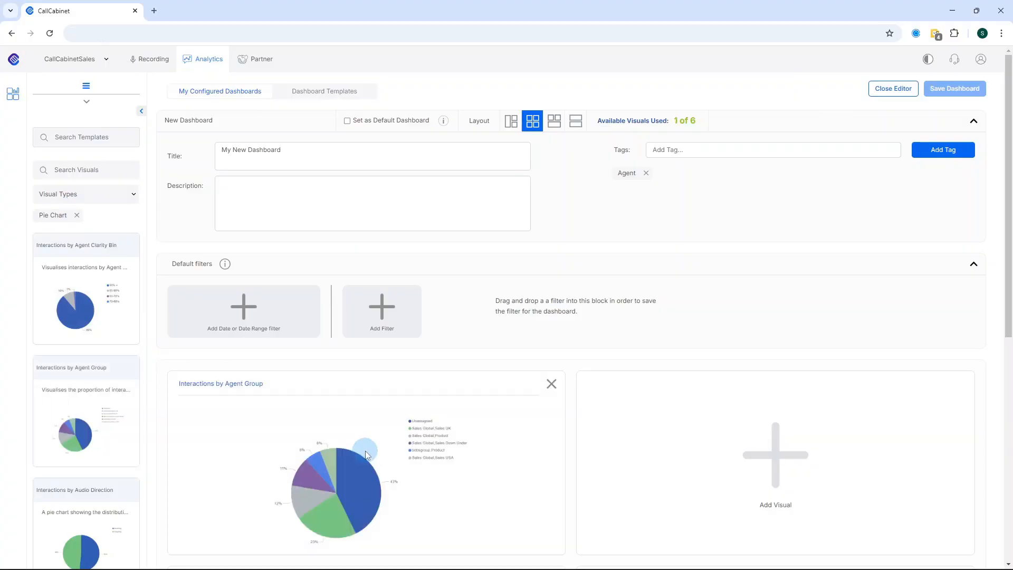
# Clear the Pie Chart type filter, search the visuals for "date", and add the Date filter to the dashboard's default date filter block.
pyautogui.click(77, 215)
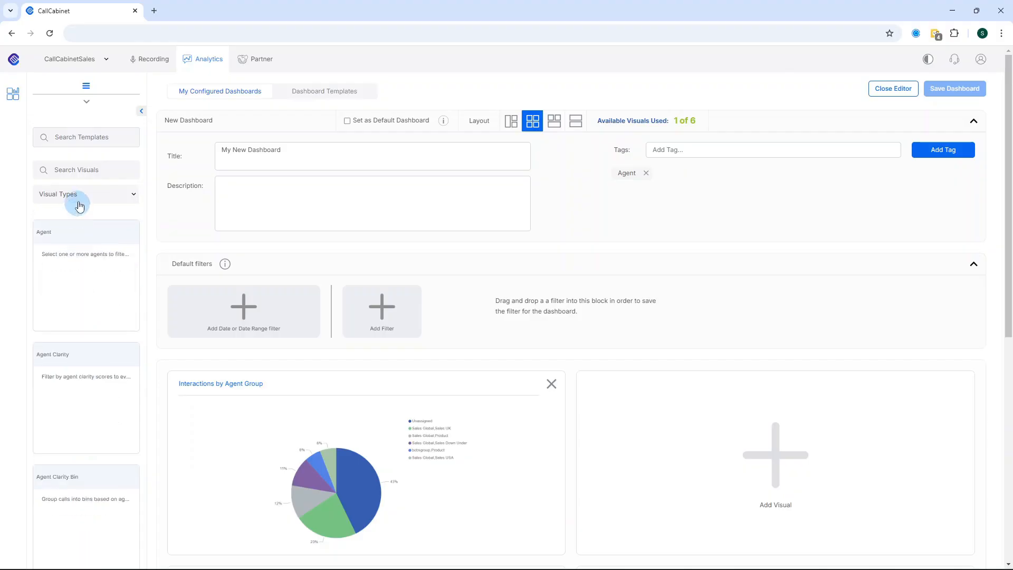
pyautogui.click(81, 194)
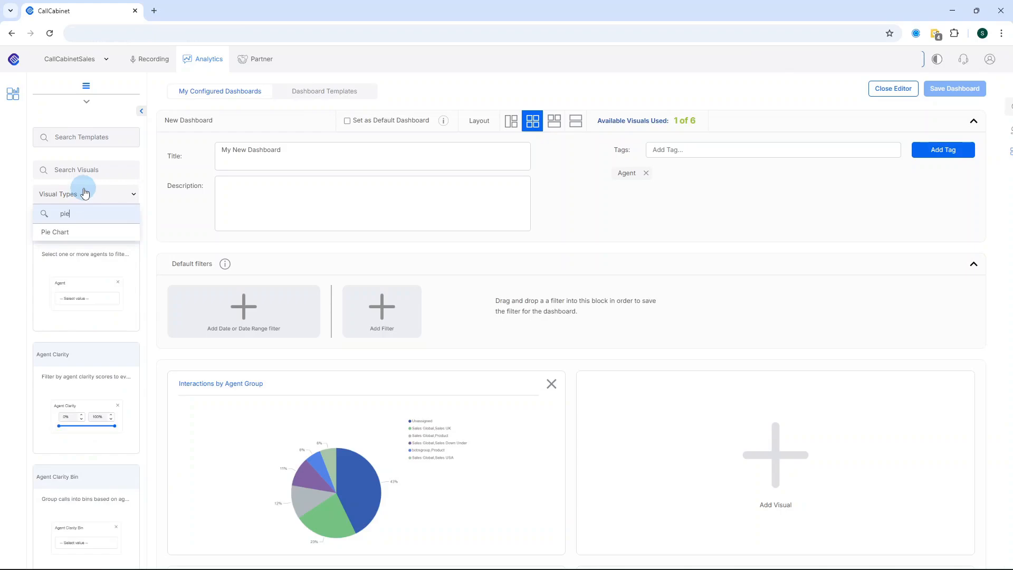
pyautogui.click(94, 171)
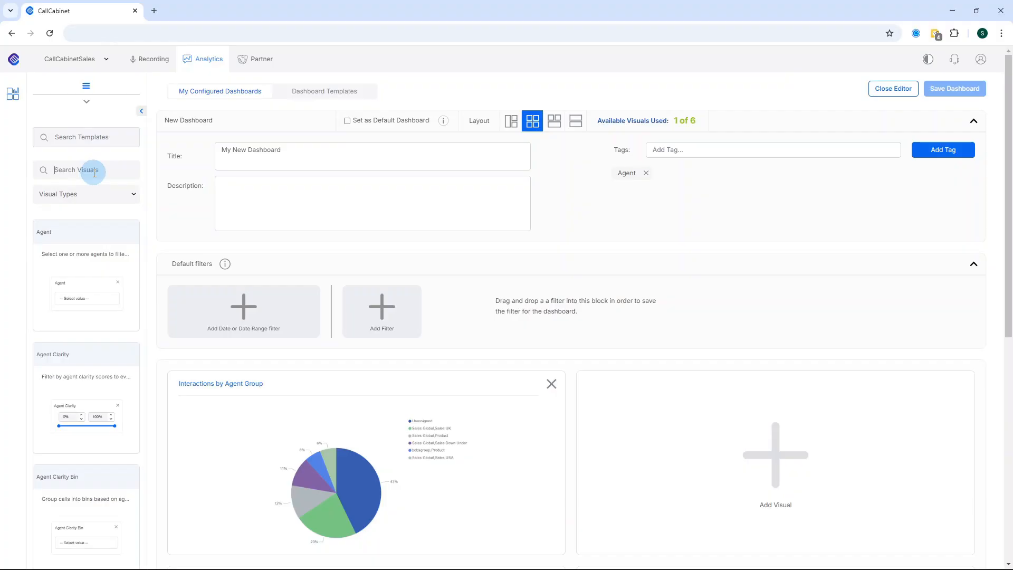
pyautogui.write('date')
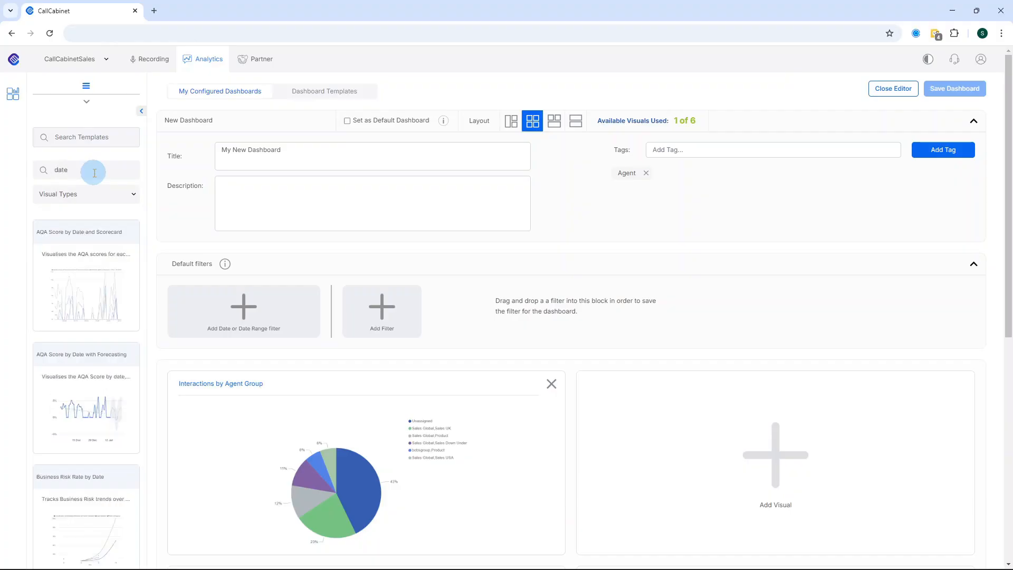
pyautogui.scroll(-5, 93, 353)
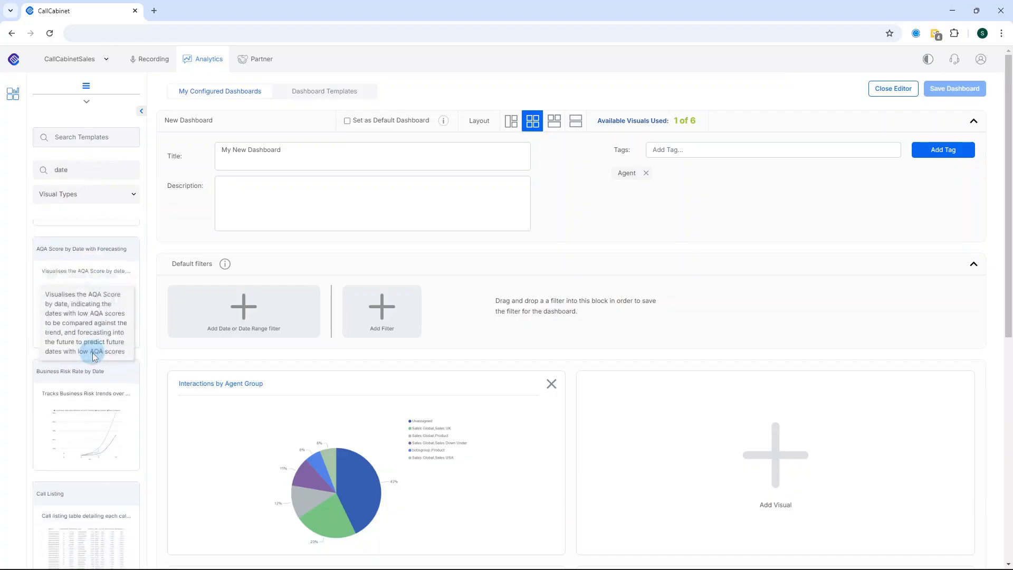
pyautogui.scroll(-5, 93, 352)
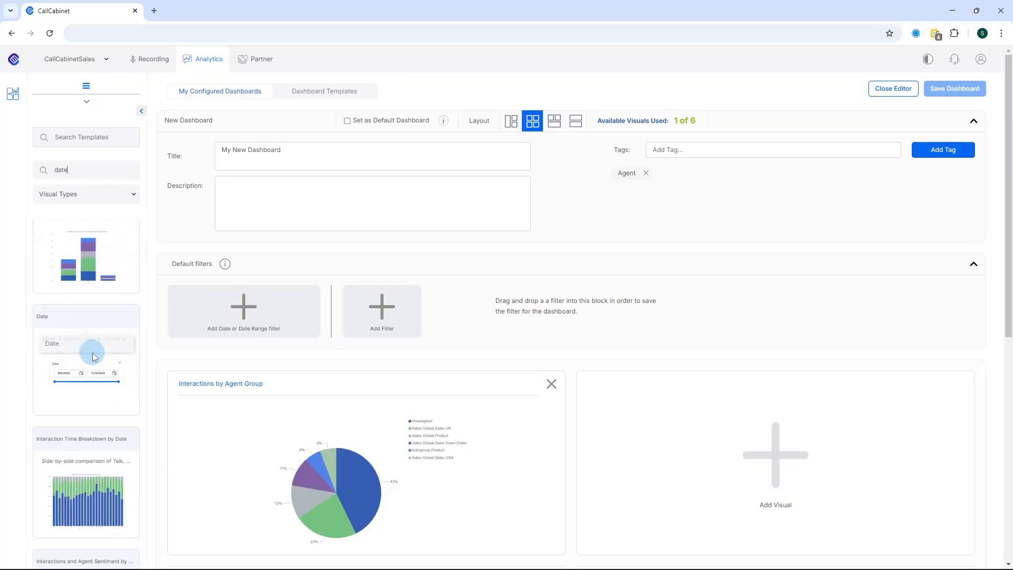
pyautogui.moveTo(89, 328); pyautogui.dragTo(247, 305)
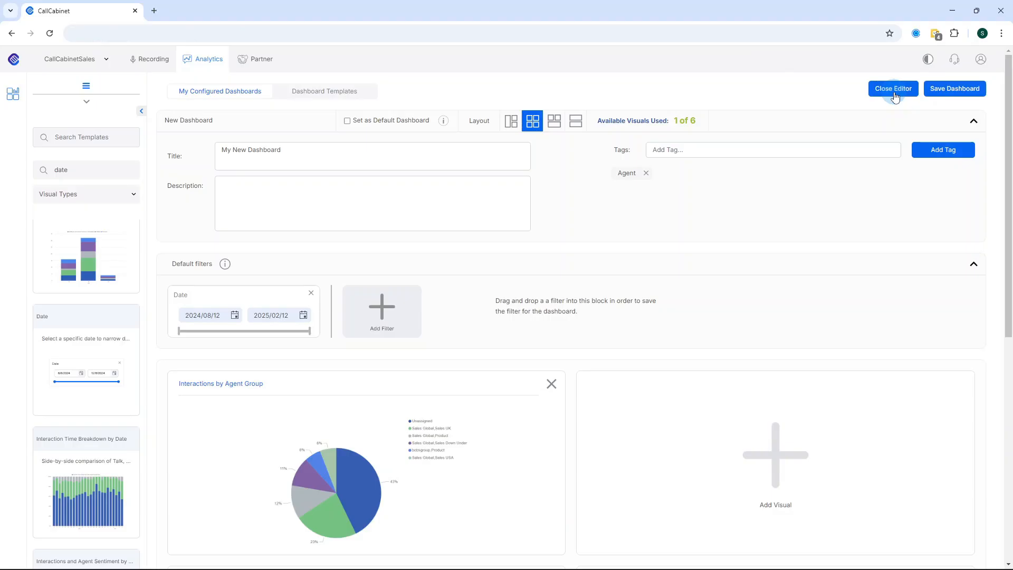
# Save the new dashboard and browse the available dashboards in My Dashboards.
pyautogui.click(944, 89)
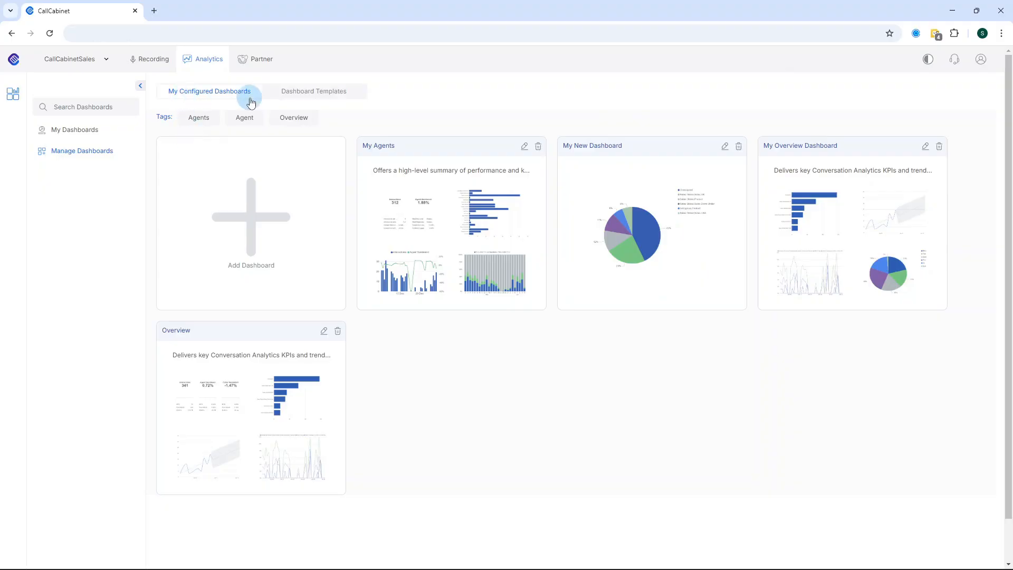
pyautogui.click(95, 129)
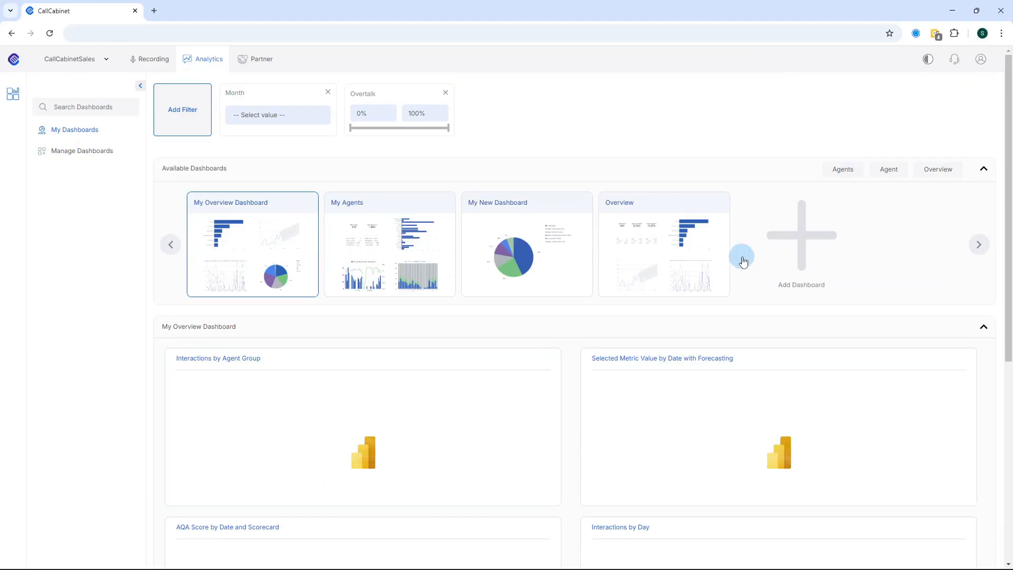
pyautogui.click(978, 245)
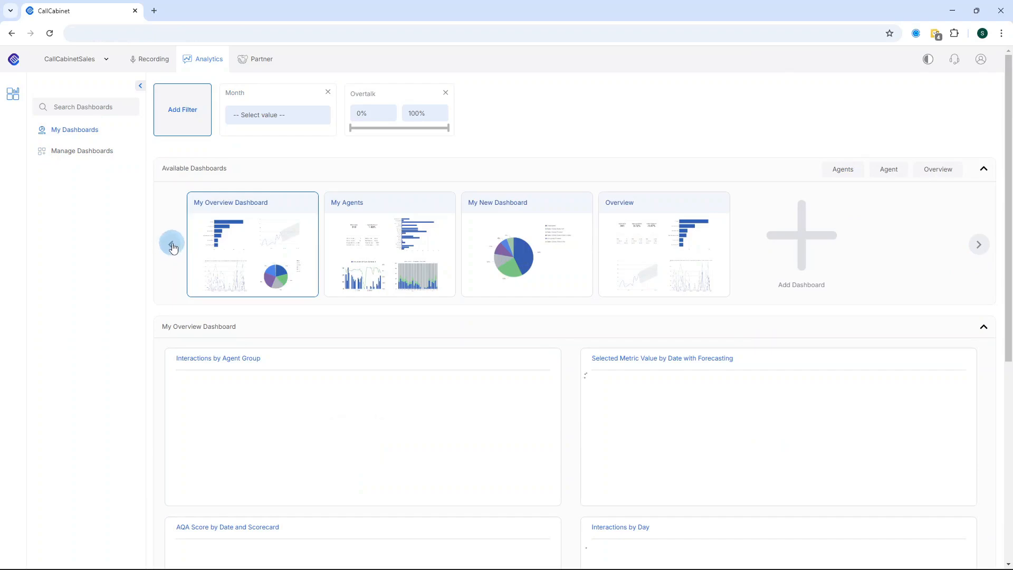
pyautogui.click(899, 236)
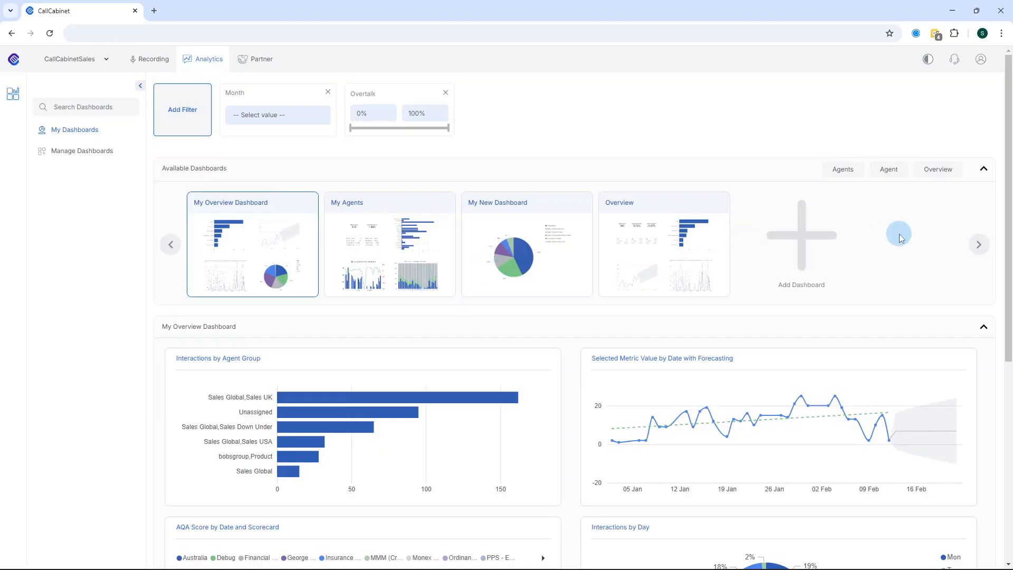